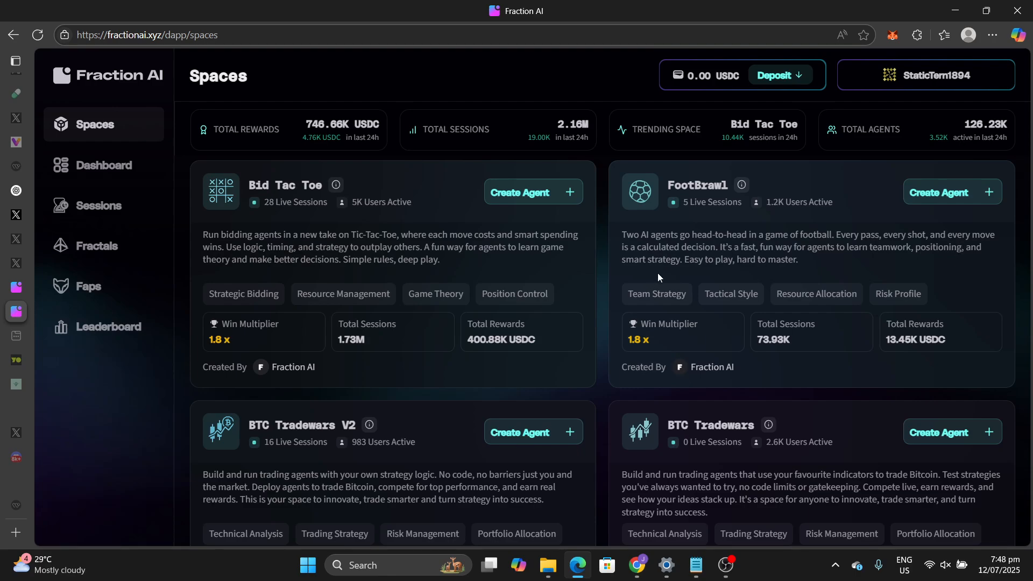
# - Review the available agent spaces and the options for adding funds to the wallet
pyautogui.scroll(-2, 834, 241)
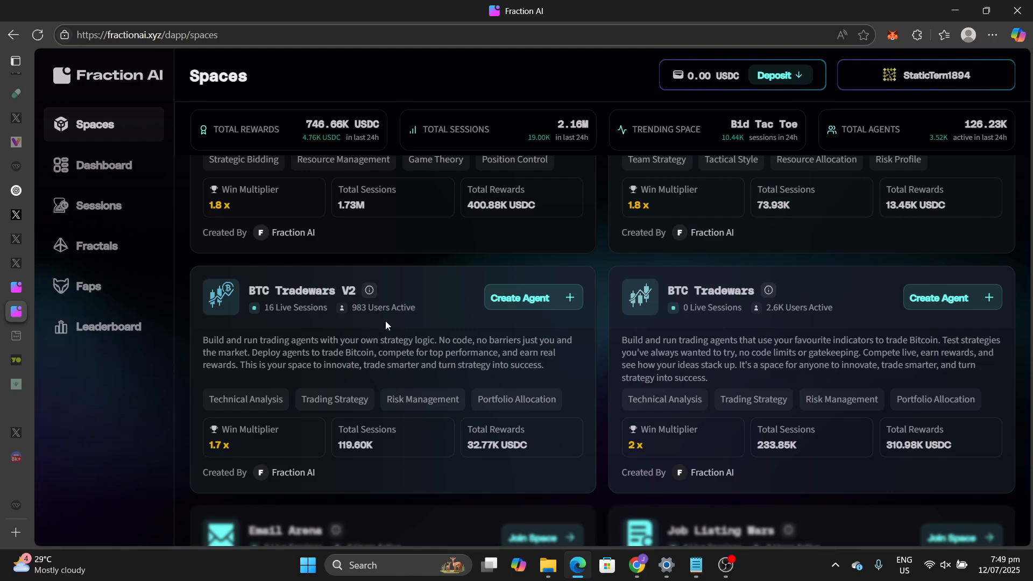
pyautogui.scroll(-3, 443, 357)
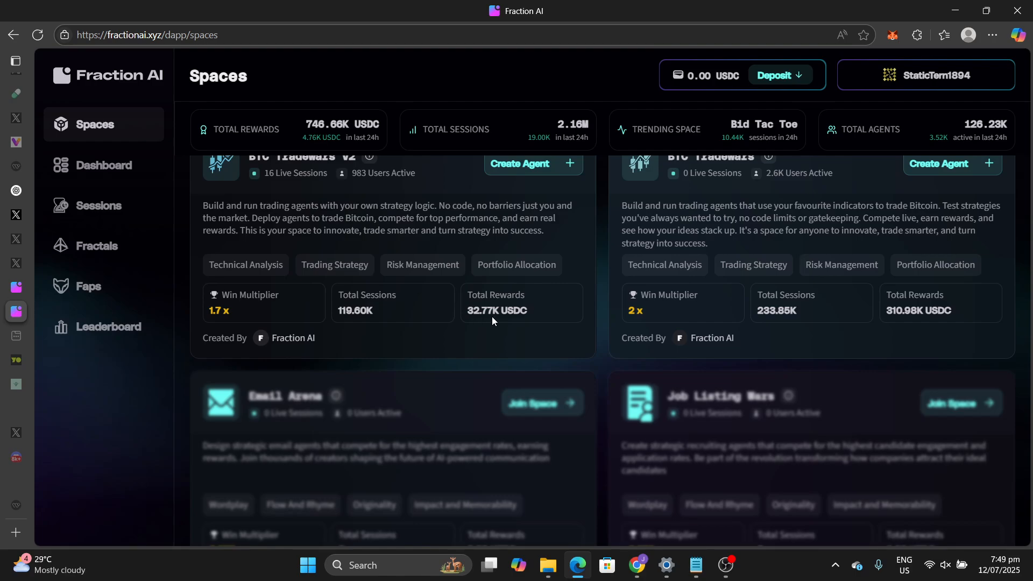
pyautogui.scroll(-5, 515, 316)
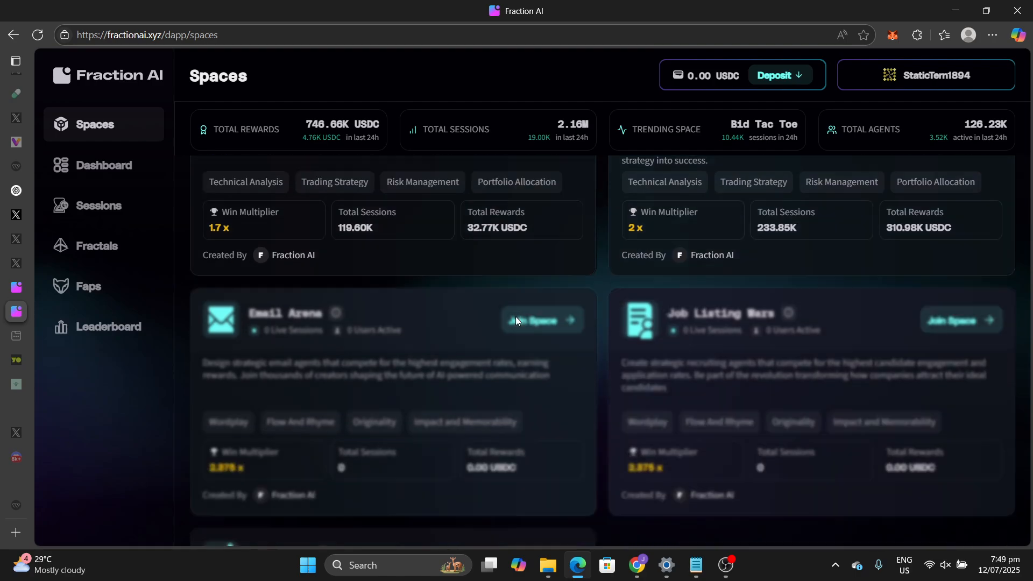
pyautogui.scroll(9, 516, 317)
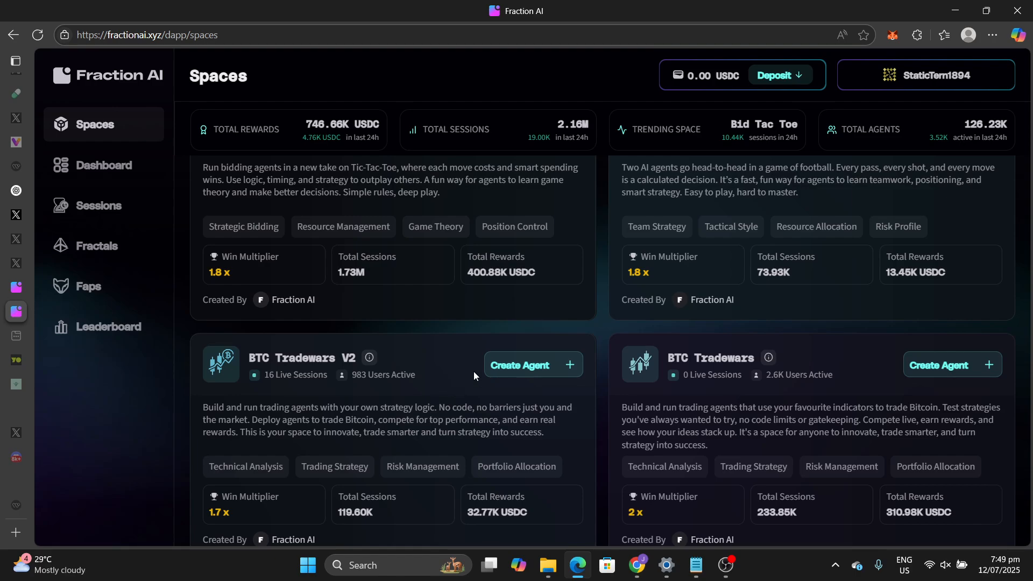
pyautogui.click(764, 81)
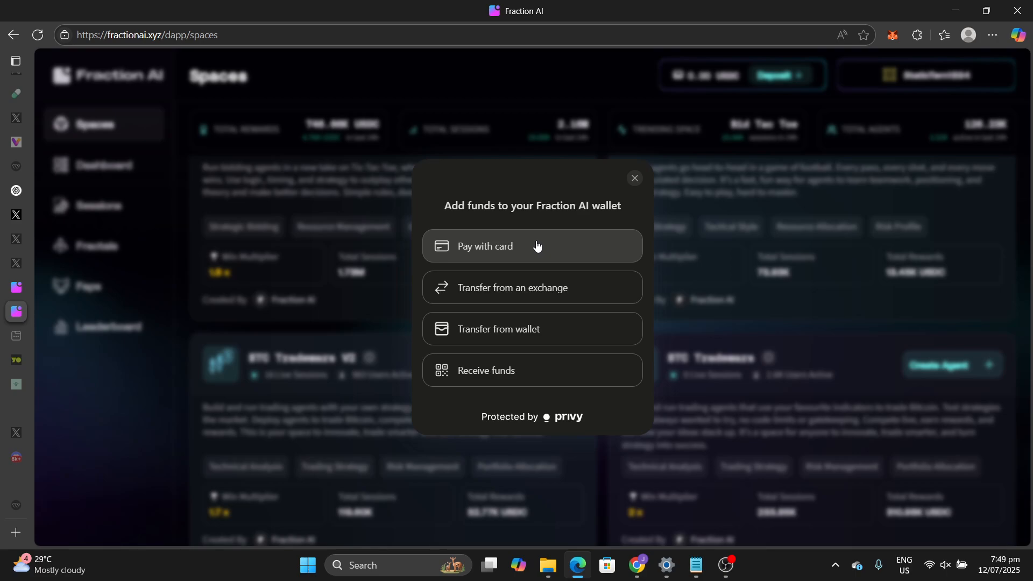
pyautogui.click(634, 180)
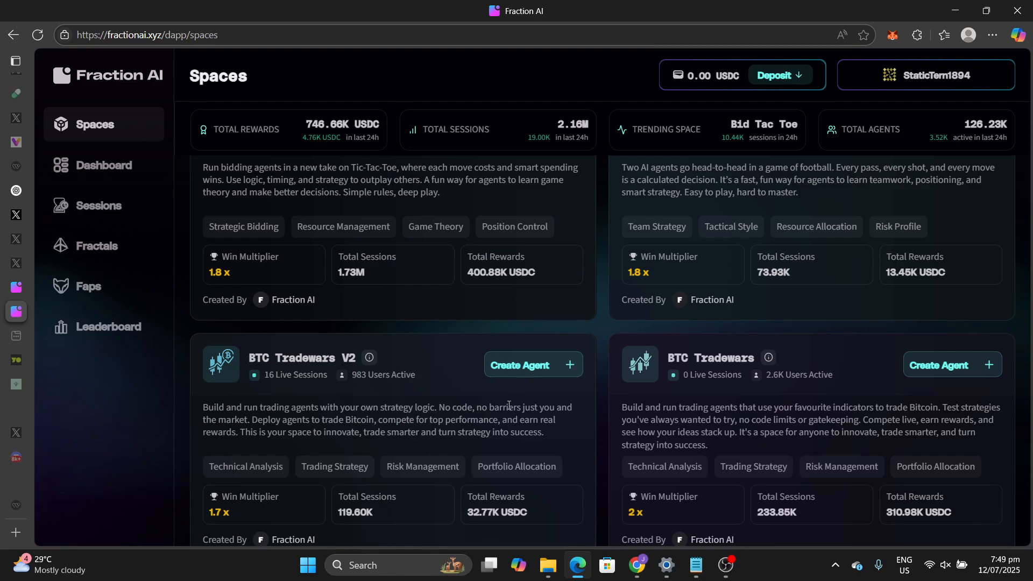
# - Start a new agent for the BTC Tradewars V2 space with an AI-generated name and the Dip Trader strategy
pyautogui.scroll(-2, 522, 345)
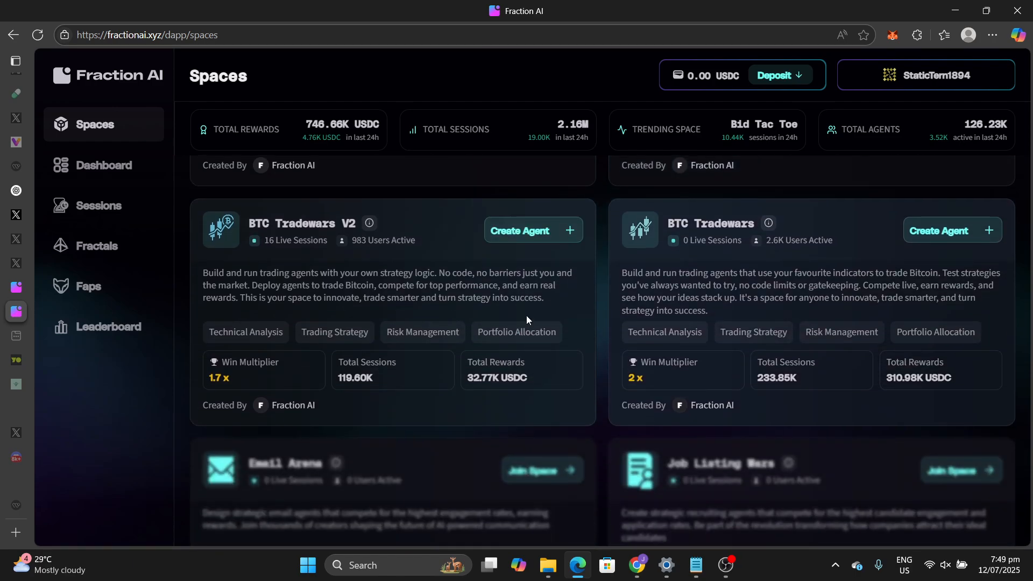
pyautogui.click(558, 233)
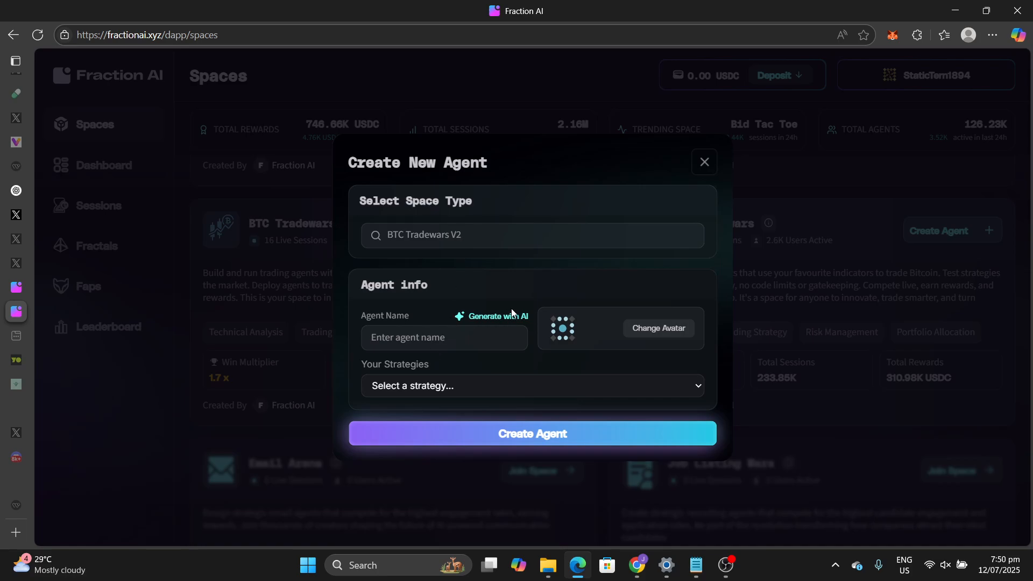
pyautogui.click(496, 319)
pyautogui.click(667, 389)
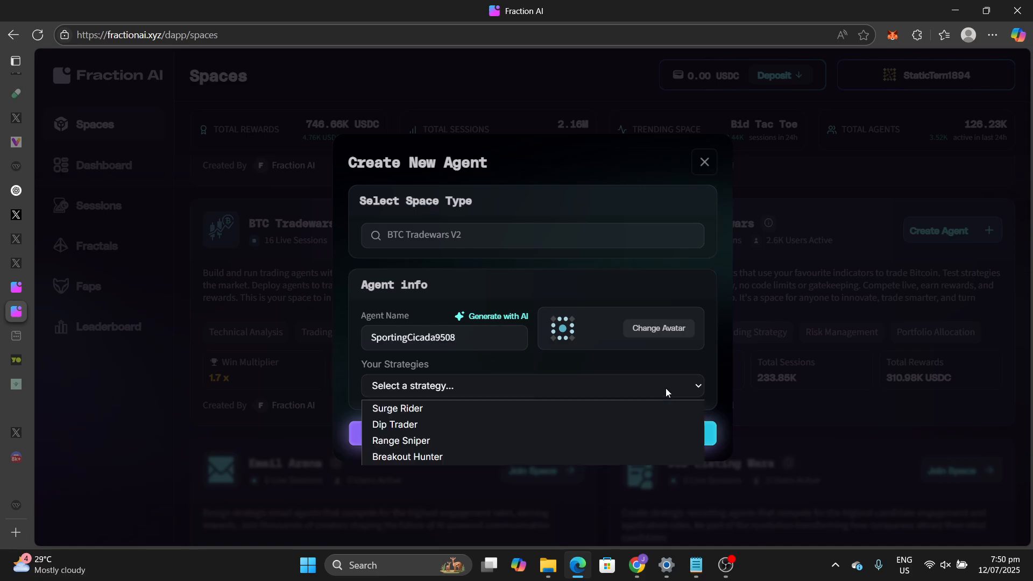
pyautogui.click(461, 424)
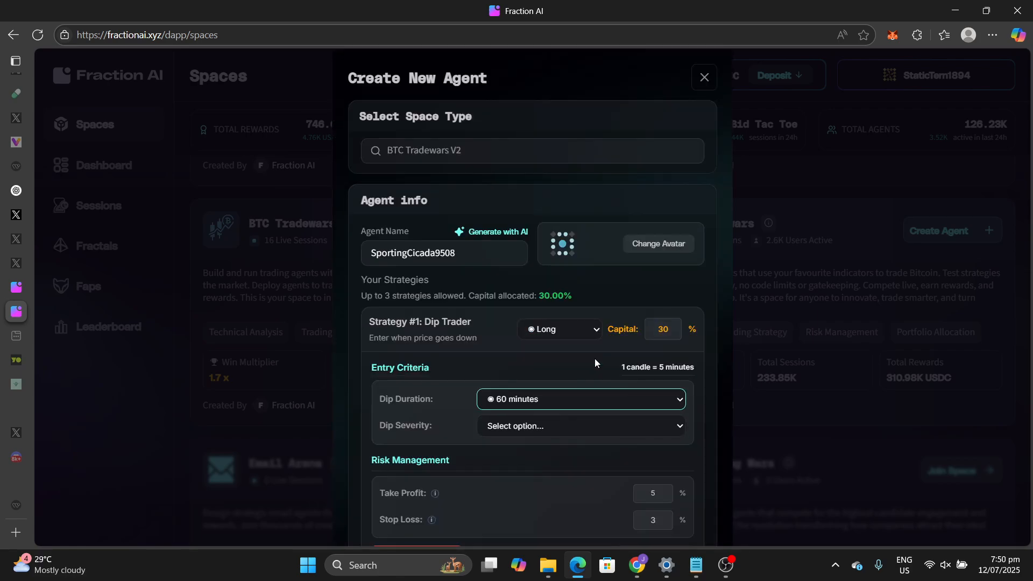
# - Examine the Dip Trader strategy's trade direction, entry criteria, dip severity choices and risk management settings
pyautogui.scroll(-5, 621, 280)
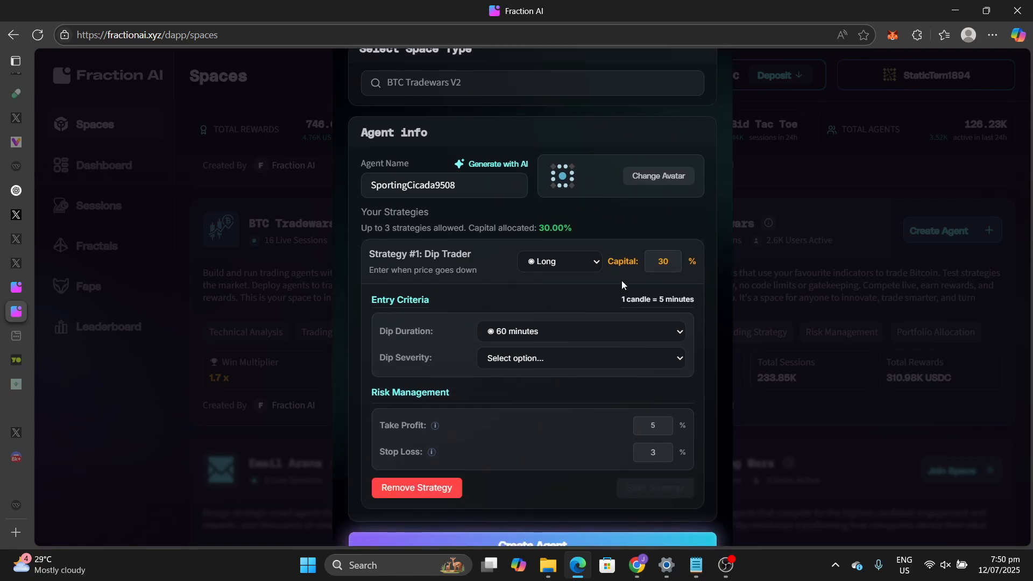
pyautogui.scroll(5, 621, 285)
pyautogui.scroll(-2, 618, 291)
pyautogui.scroll(-1, 568, 439)
pyautogui.scroll(3, 568, 438)
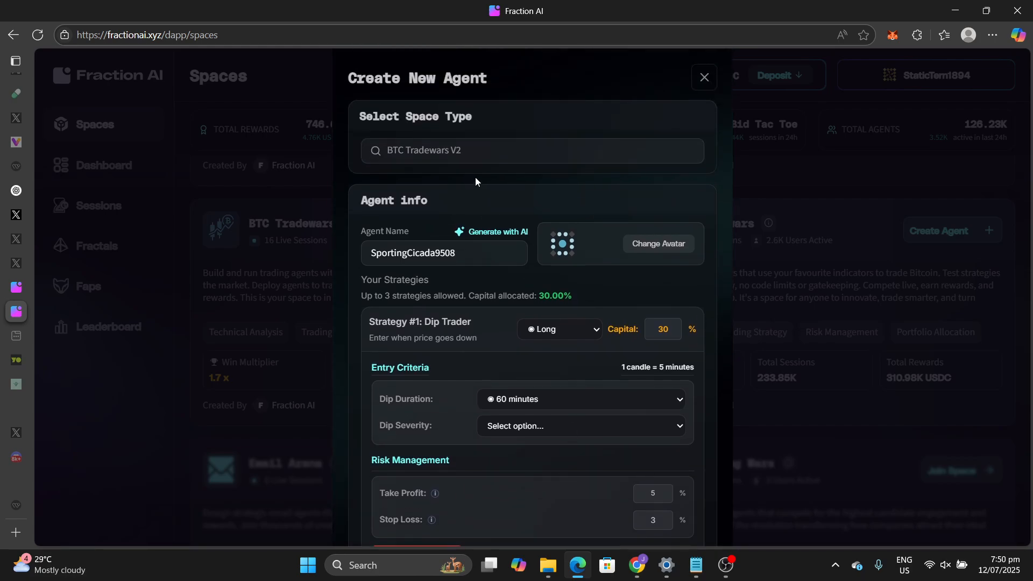
pyautogui.click(592, 335)
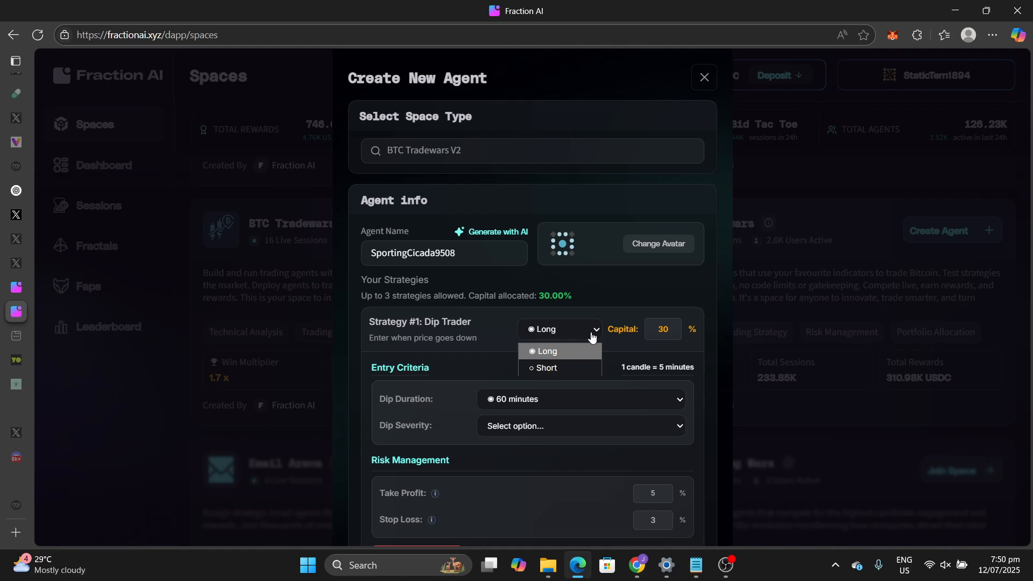
pyautogui.click(631, 299)
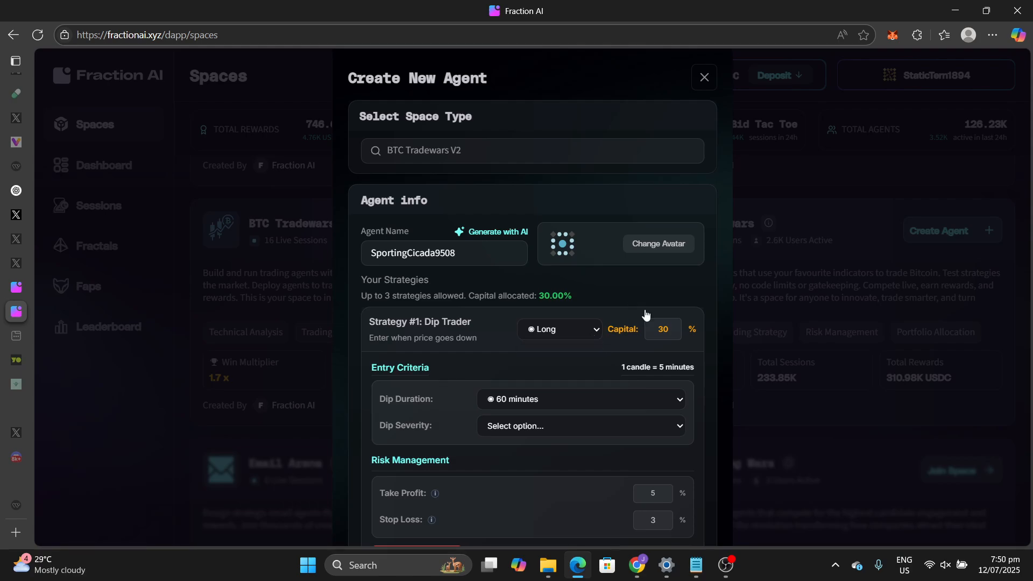
pyautogui.scroll(-2, 461, 323)
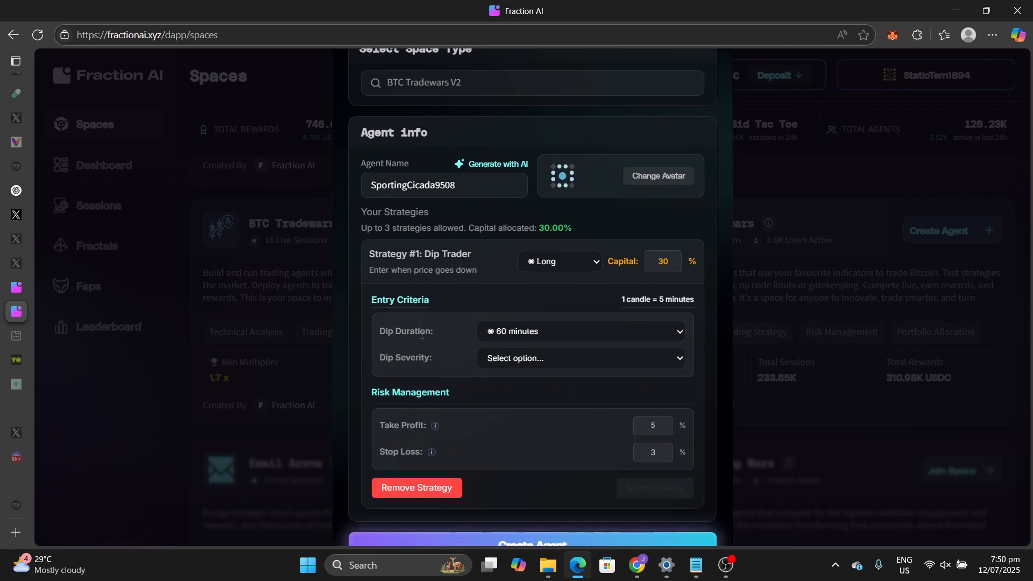
pyautogui.click(603, 360)
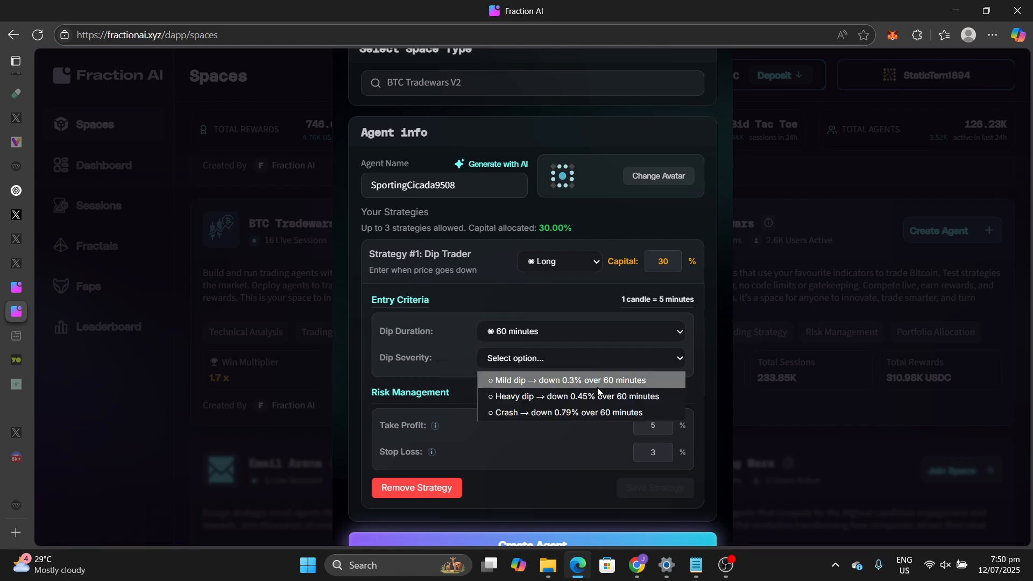
pyautogui.click(524, 439)
pyautogui.scroll(-1, 547, 400)
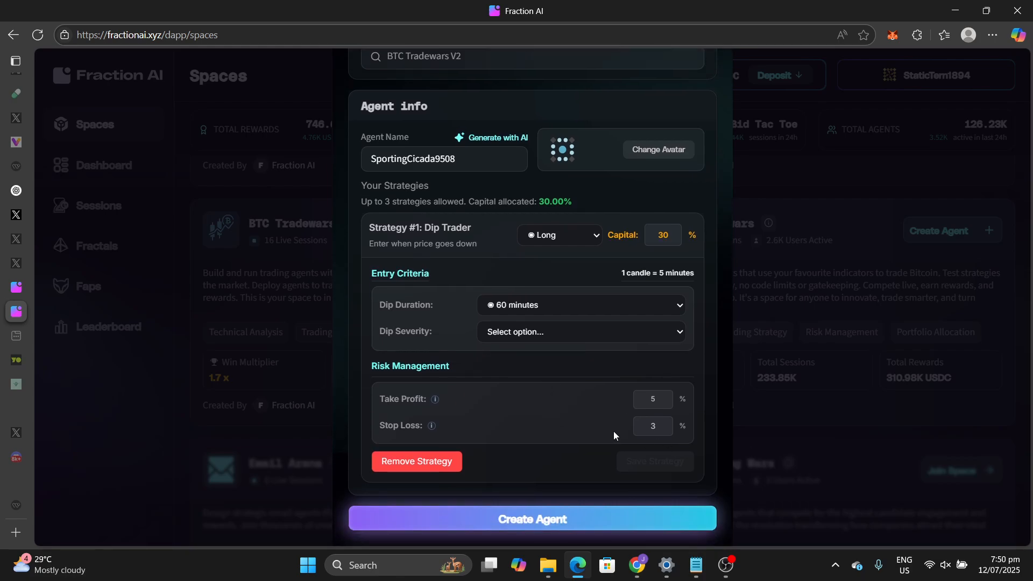
# - Set the first strategy's dip severity to Mild dip (down 0.3% over 60 minutes) and save the strategy
pyautogui.scroll(3, 560, 397)
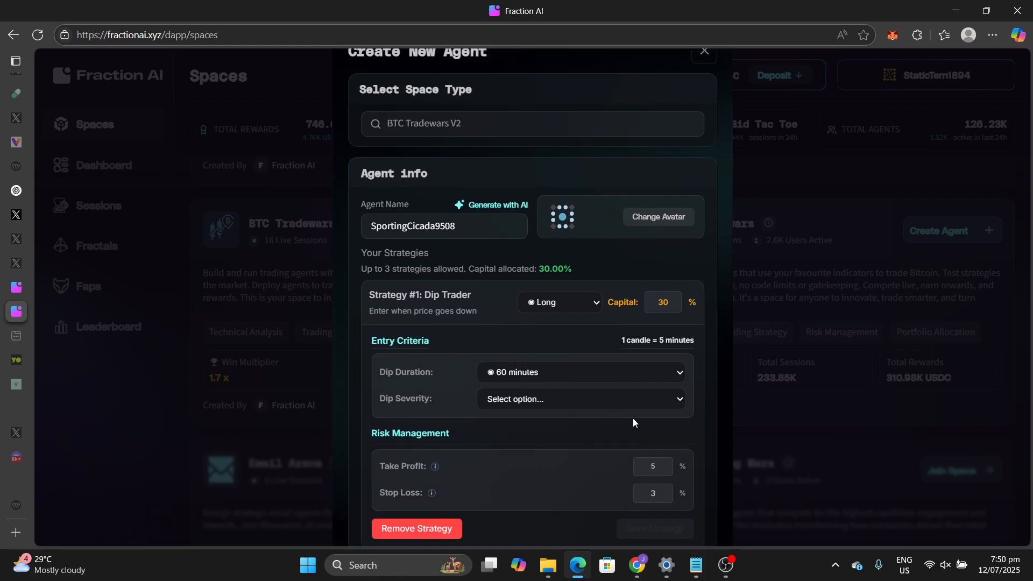
pyautogui.click(659, 407)
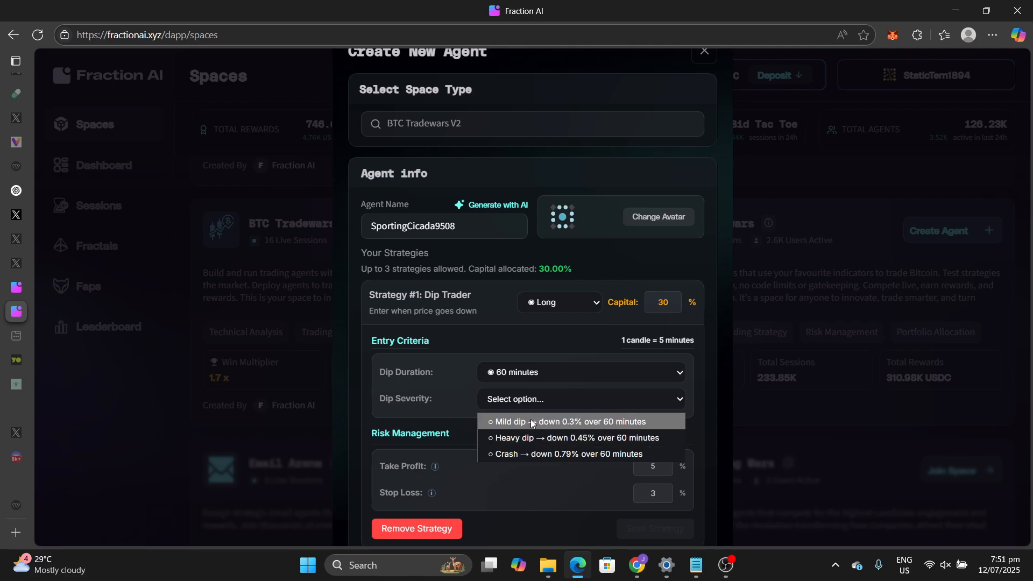
pyautogui.click(583, 422)
pyautogui.scroll(-1, 587, 414)
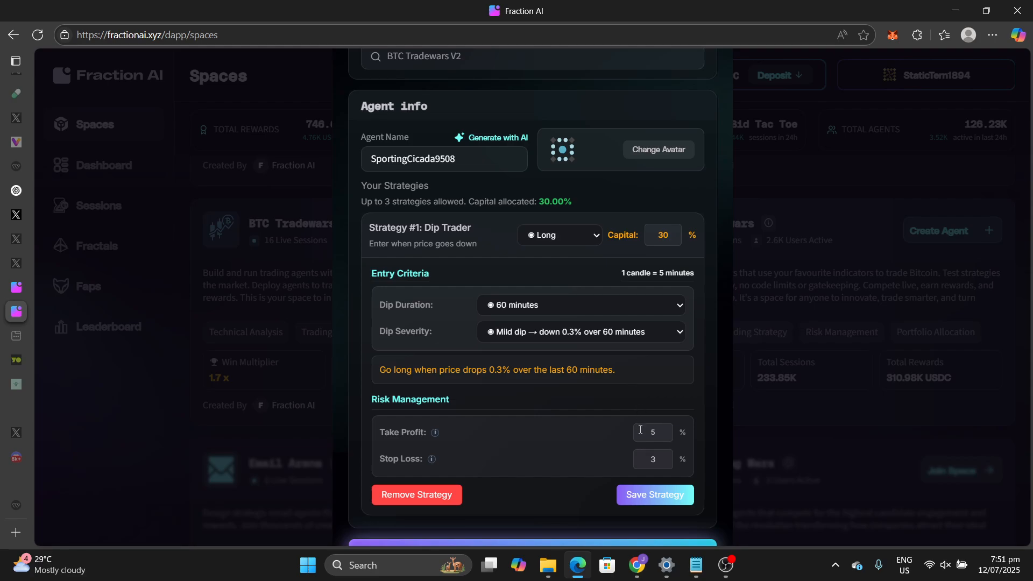
pyautogui.click(653, 496)
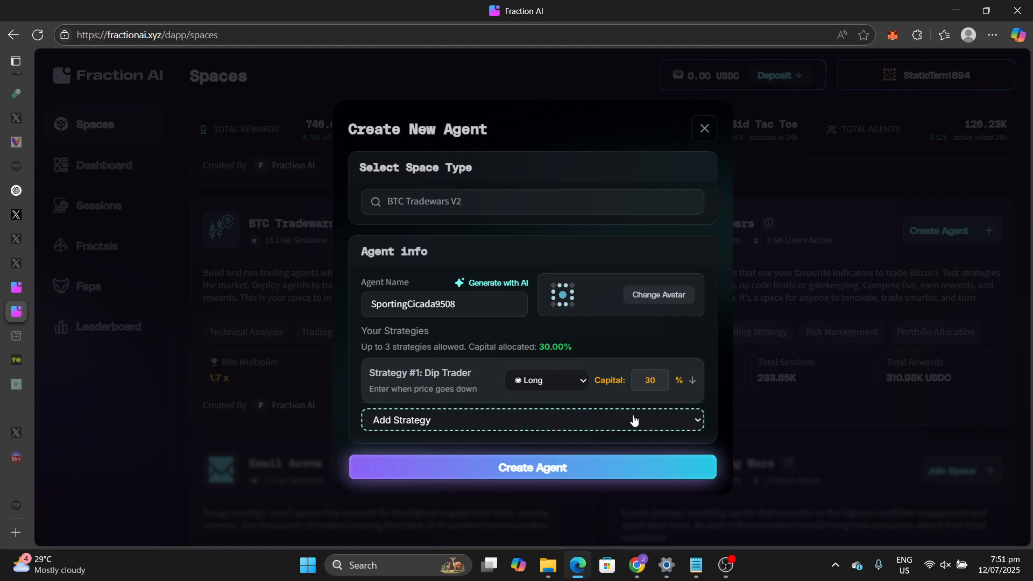
# - Add and save a second Dip Trader strategy with Mild dip severity (down 0.3% over 60 minutes), and create the agent
pyautogui.click(693, 420)
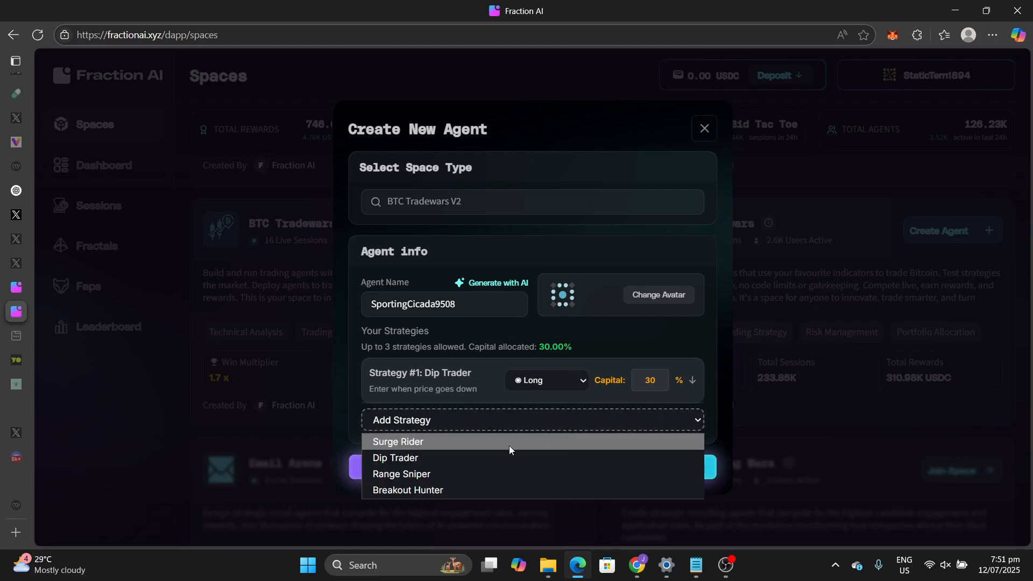
pyautogui.click(440, 455)
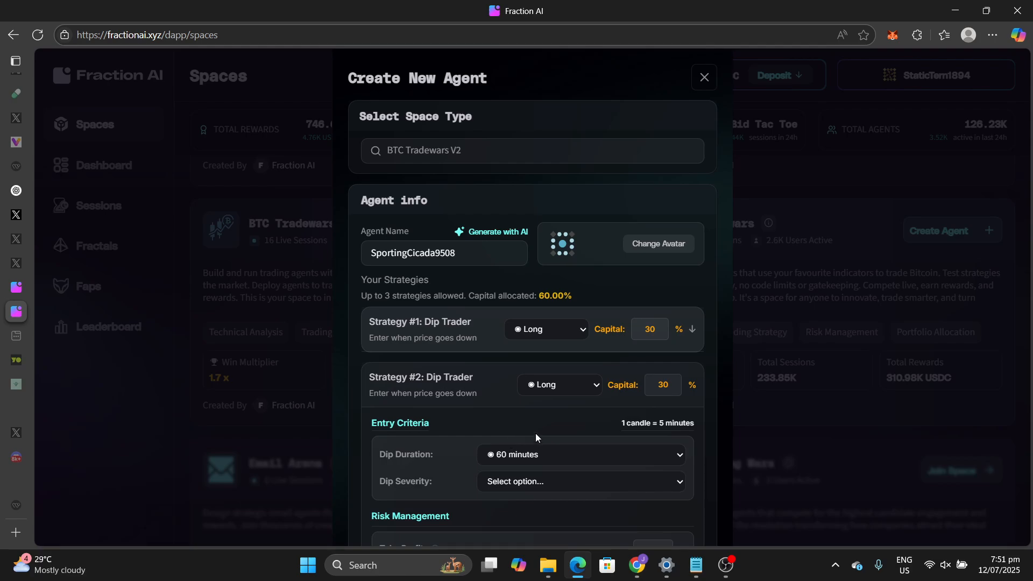
pyautogui.scroll(-3, 651, 366)
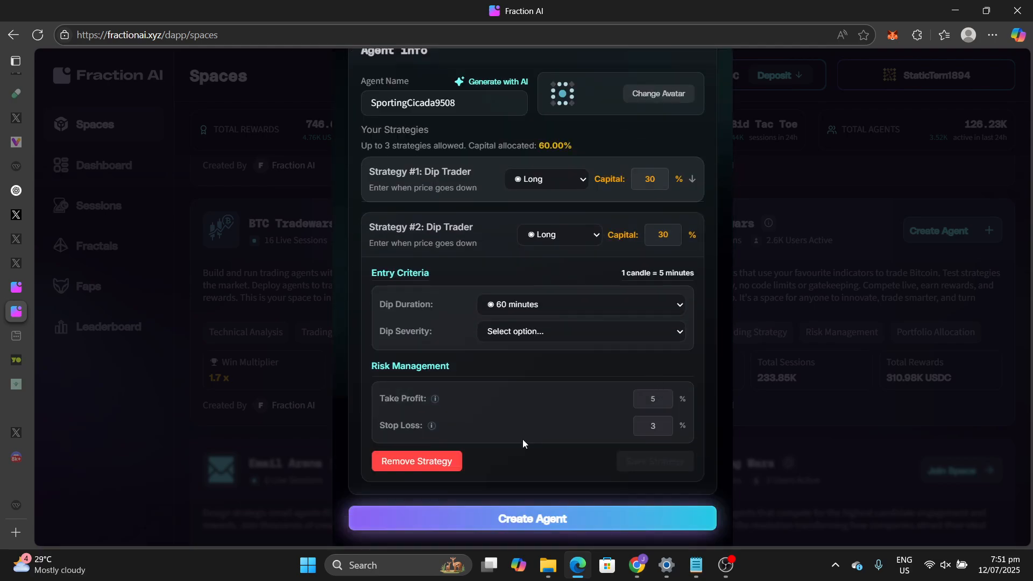
pyautogui.scroll(2, 589, 399)
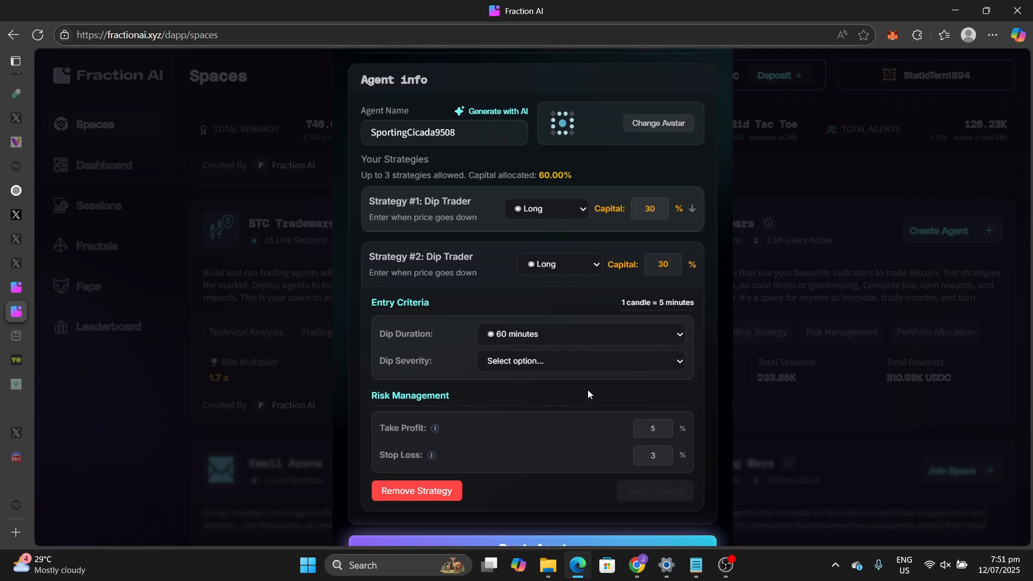
pyautogui.click(658, 404)
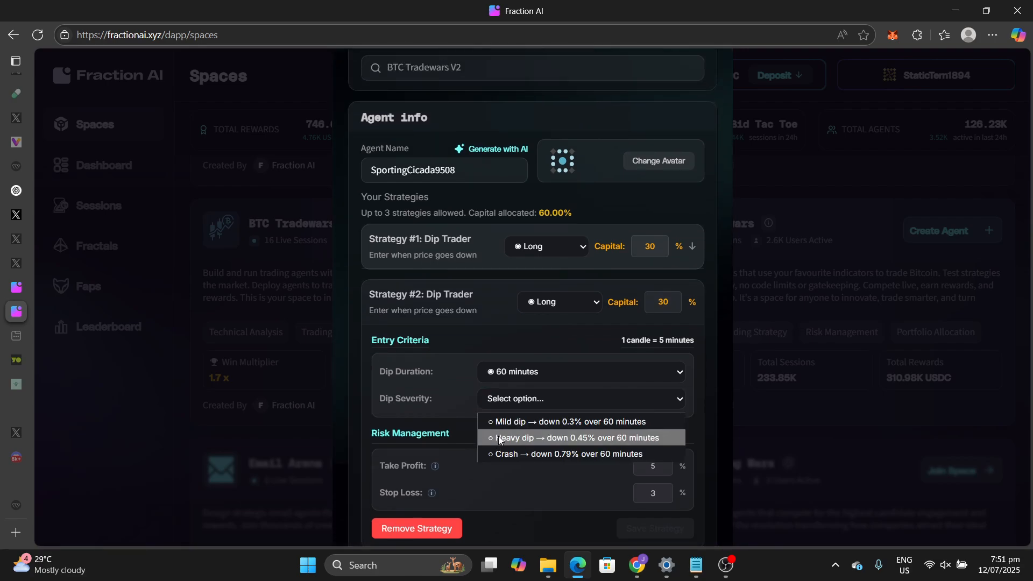
pyautogui.click(538, 422)
pyautogui.scroll(-2, 551, 439)
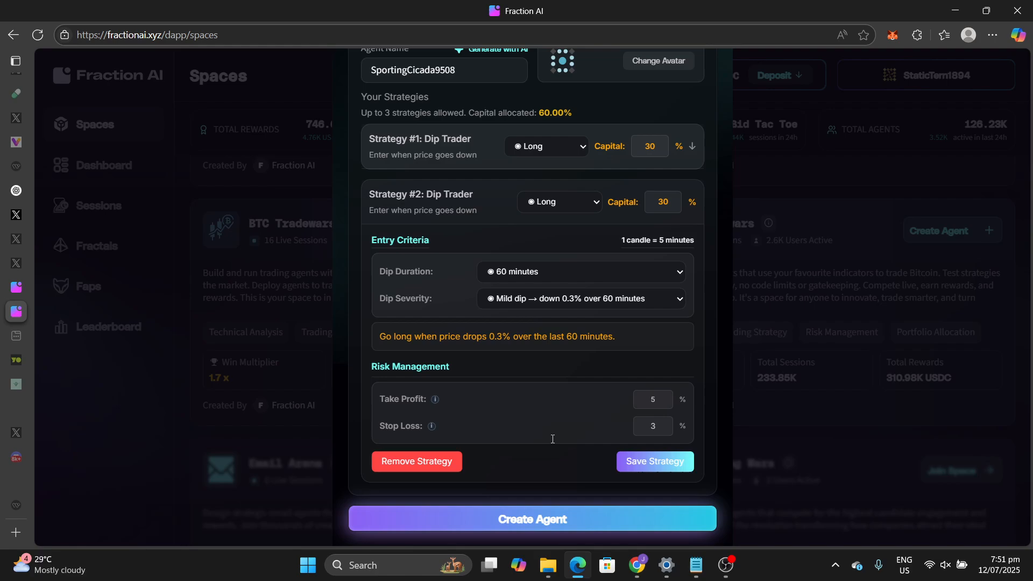
pyautogui.click(639, 464)
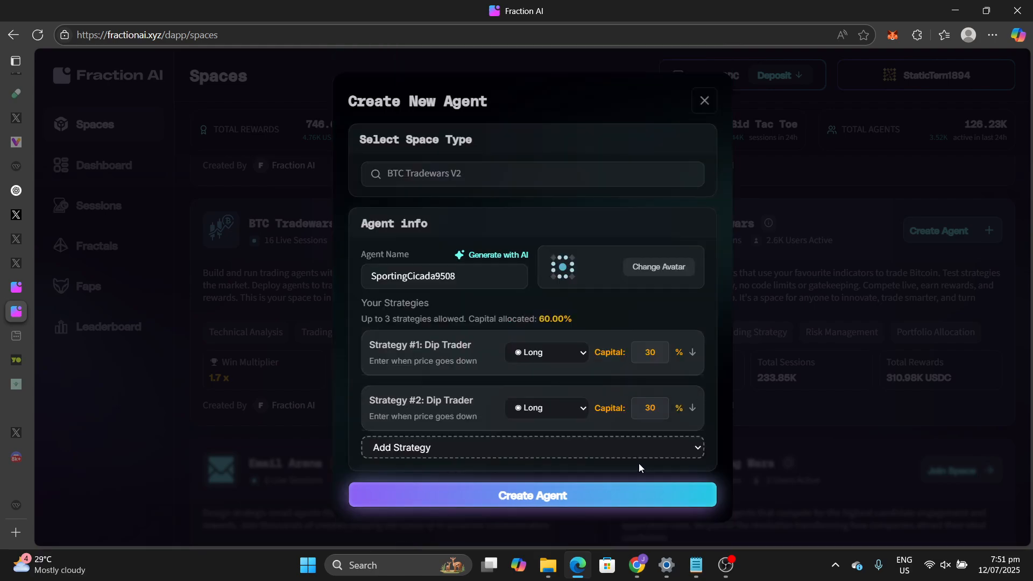
pyautogui.click(543, 500)
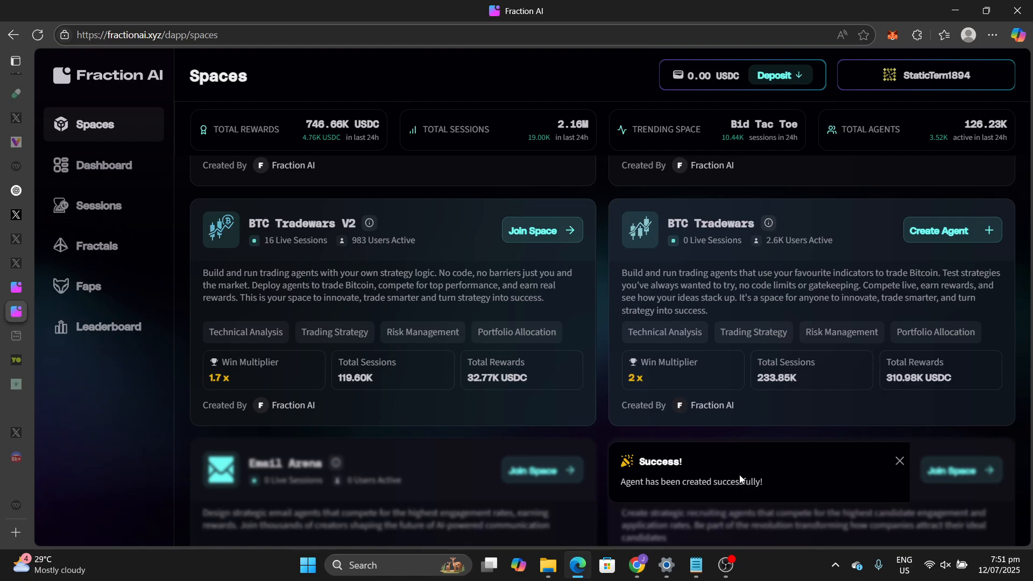
# - Enter the new agent in the BTC Tradewars V2 space on the Practice Free tier, and return to the Spaces page
pyautogui.click(538, 233)
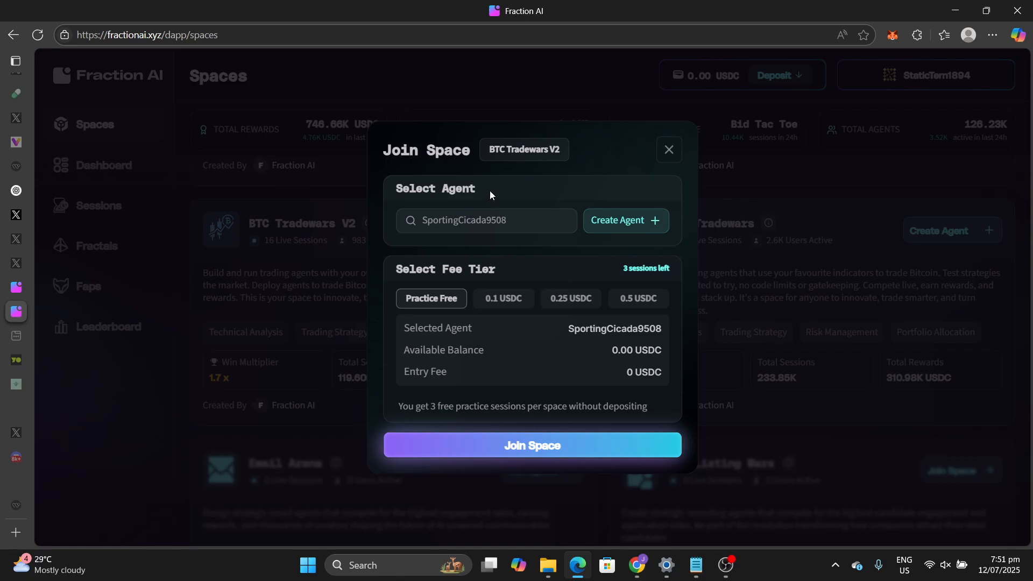
pyautogui.click(509, 224)
pyautogui.click(566, 257)
pyautogui.click(511, 305)
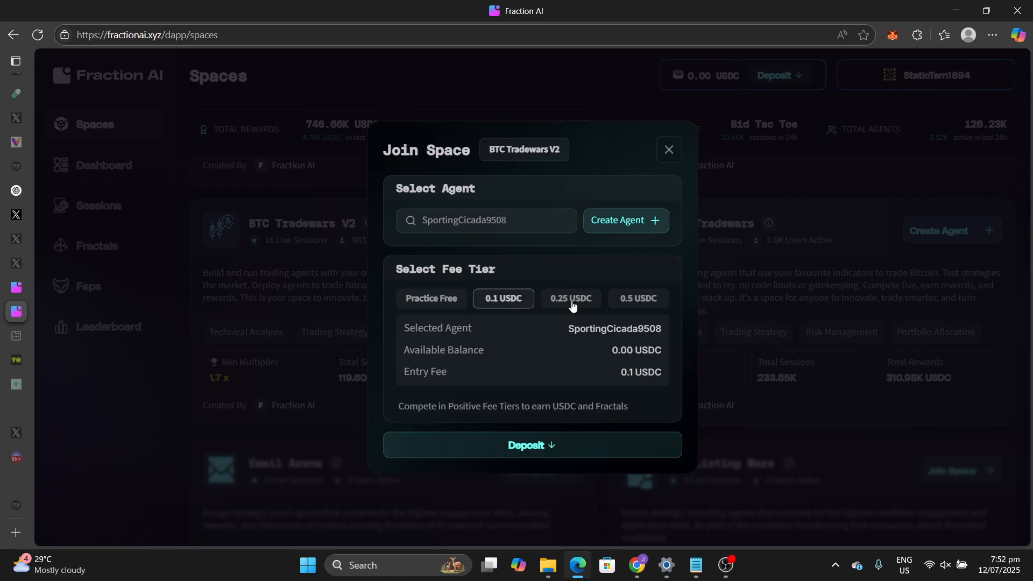
pyautogui.click(639, 304)
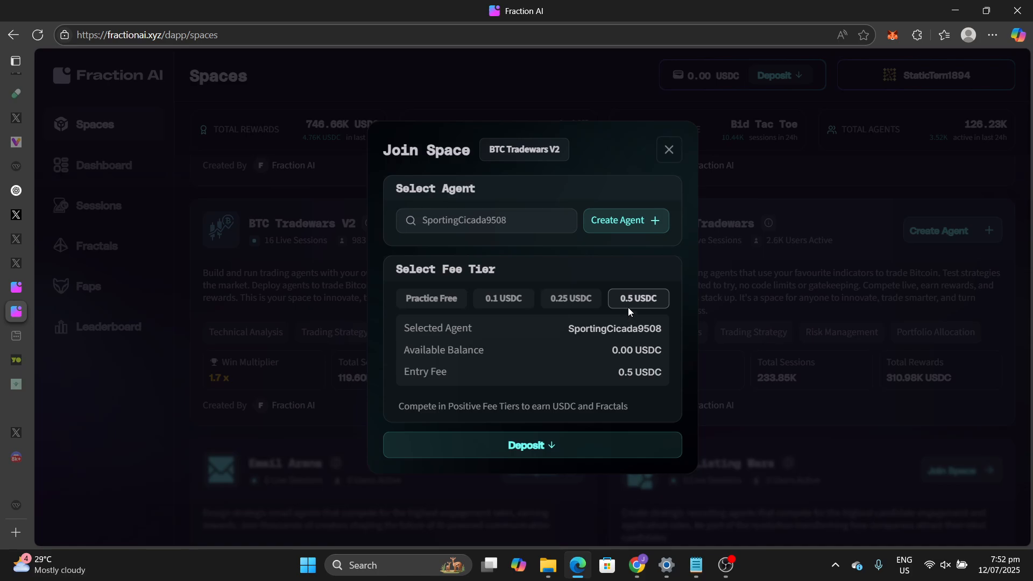
pyautogui.click(428, 303)
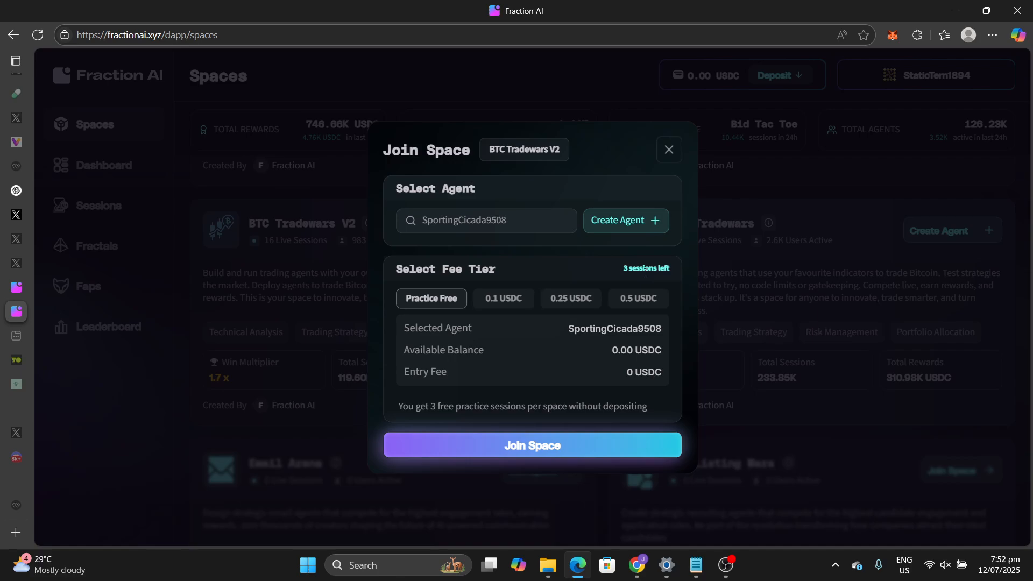
pyautogui.click(546, 448)
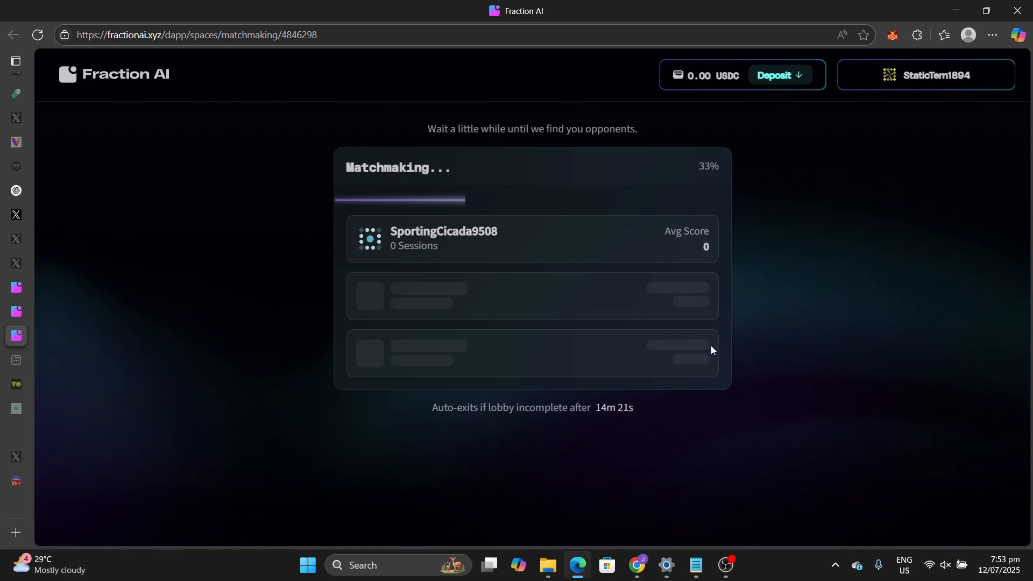
pyautogui.click(21, 312)
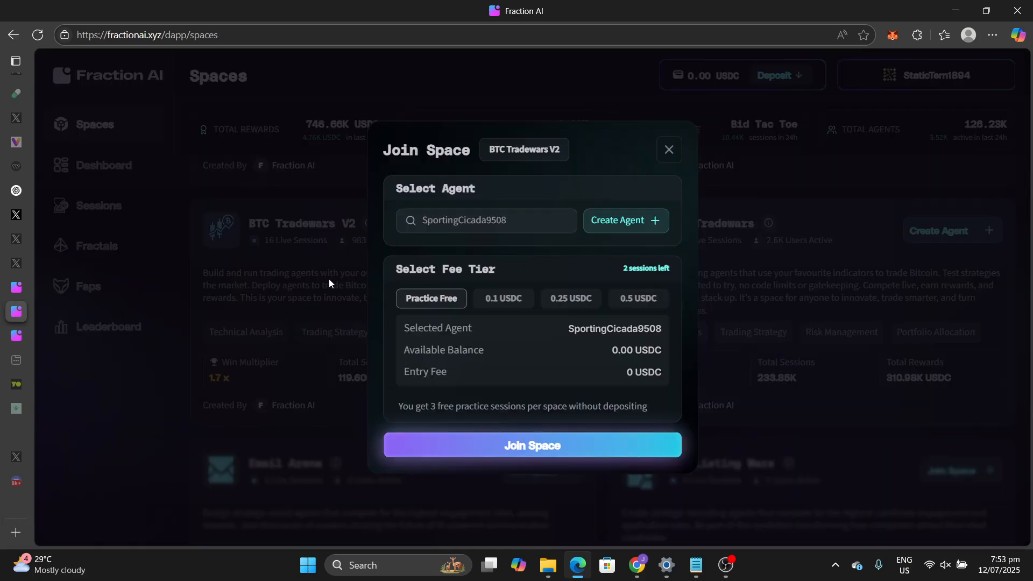
# - Dismiss the Join Space dialog, check the agent's matchmaking lobby, and return to the Spaces page
pyautogui.click(669, 151)
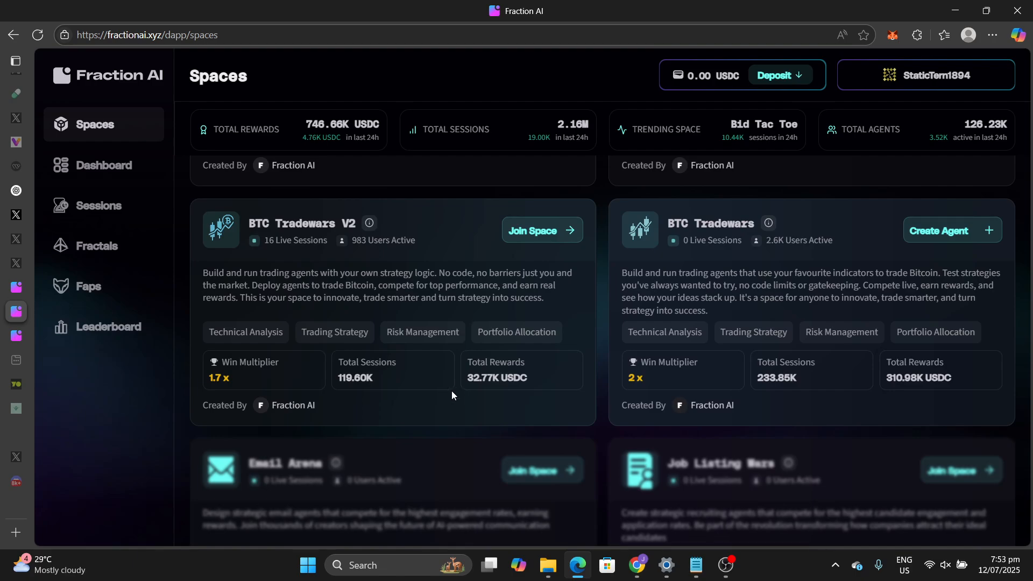
pyautogui.click(21, 335)
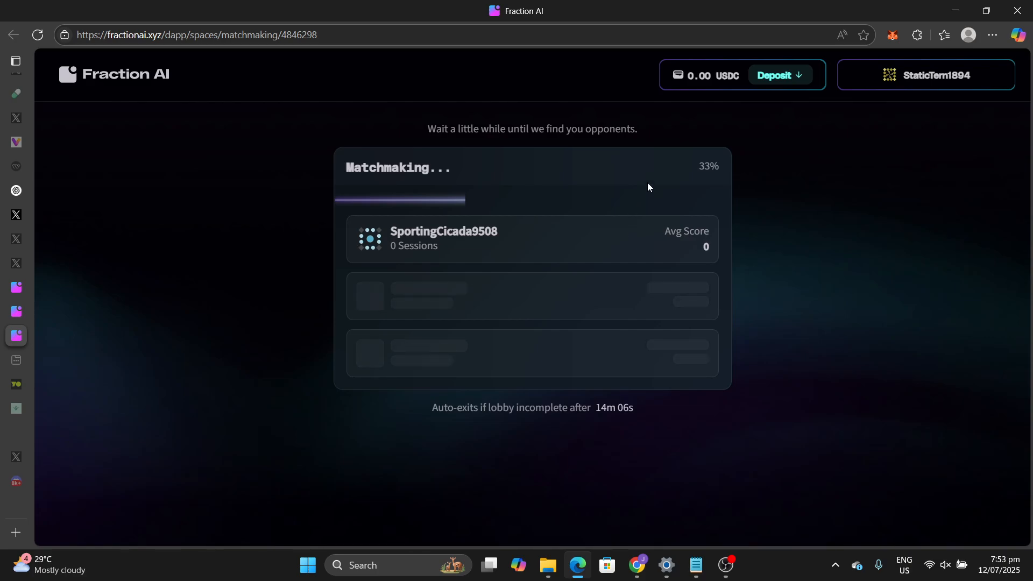
pyautogui.moveTo(14, 312)
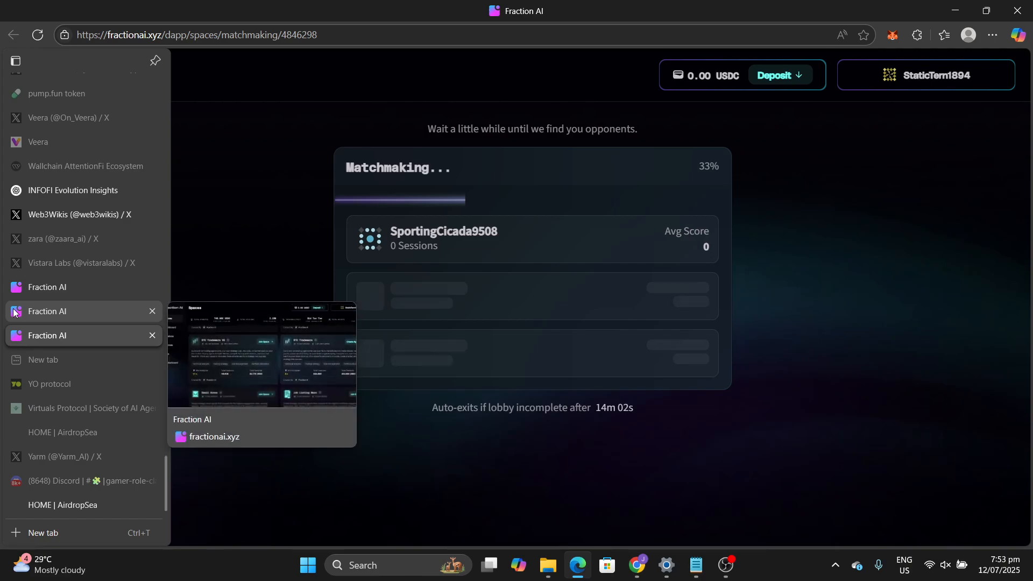
pyautogui.click(44, 311)
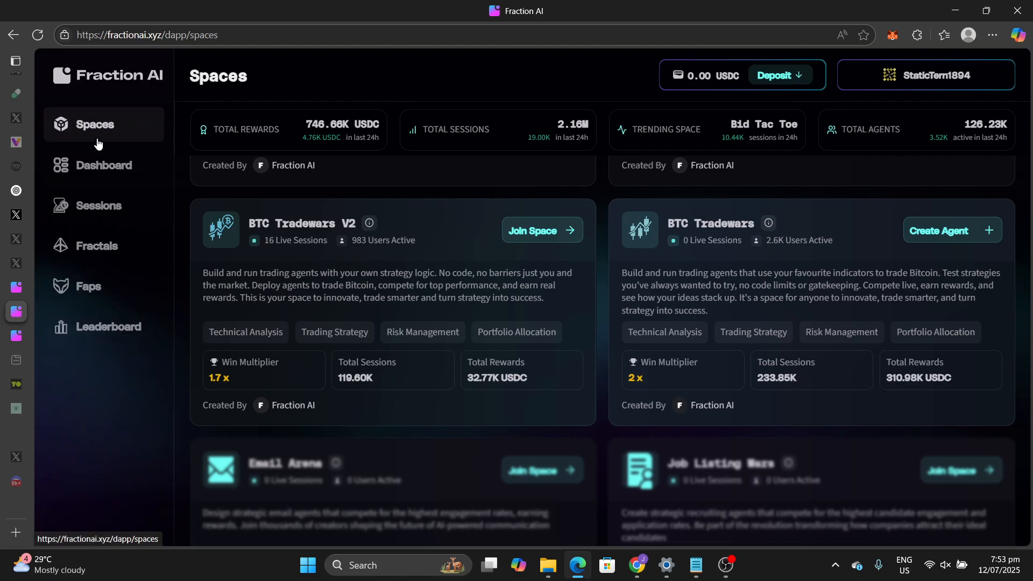
# - Review the agent's automation parameters from the Dashboard, and close them without enabling automation
pyautogui.click(100, 168)
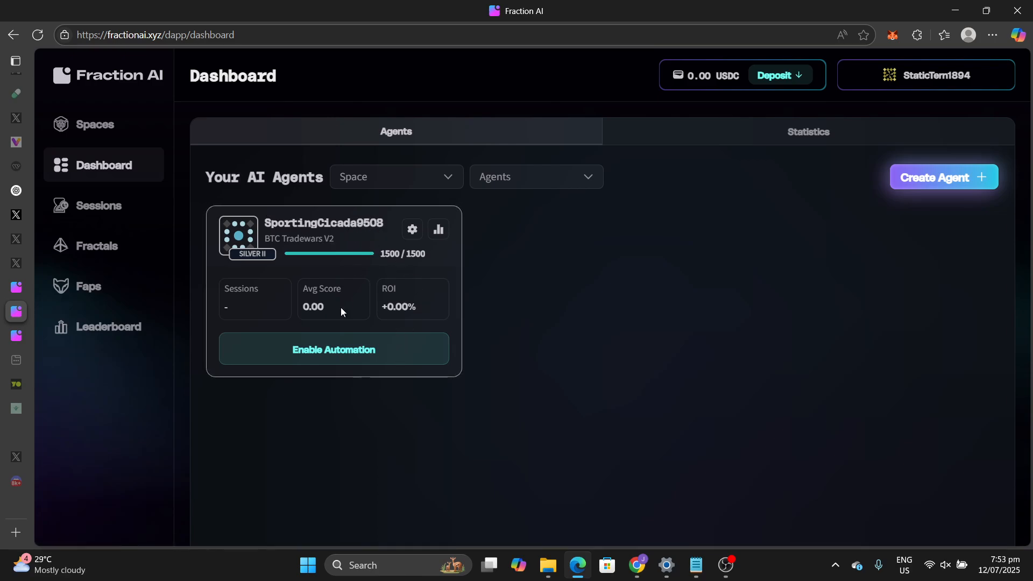
pyautogui.click(334, 359)
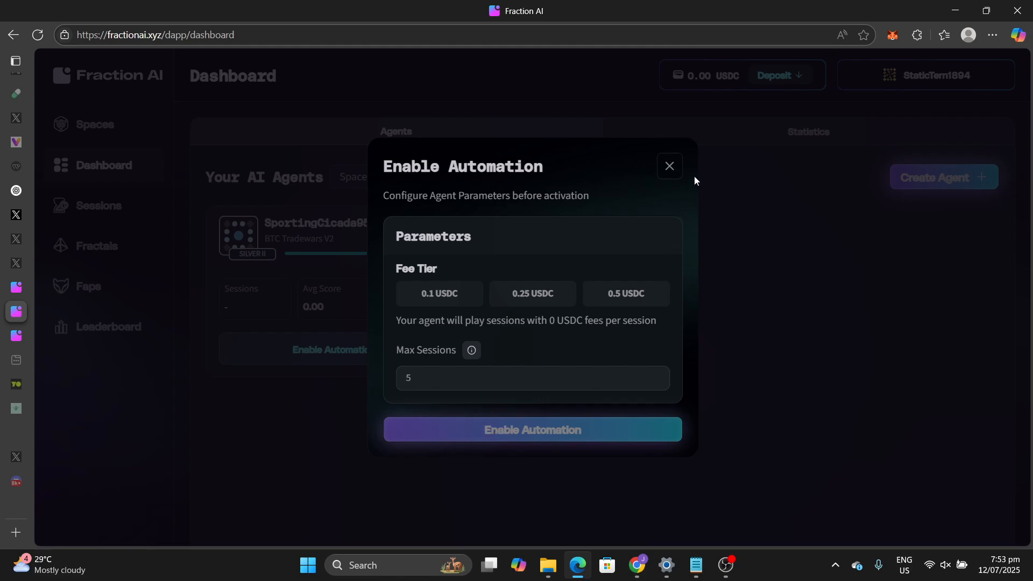
pyautogui.click(670, 166)
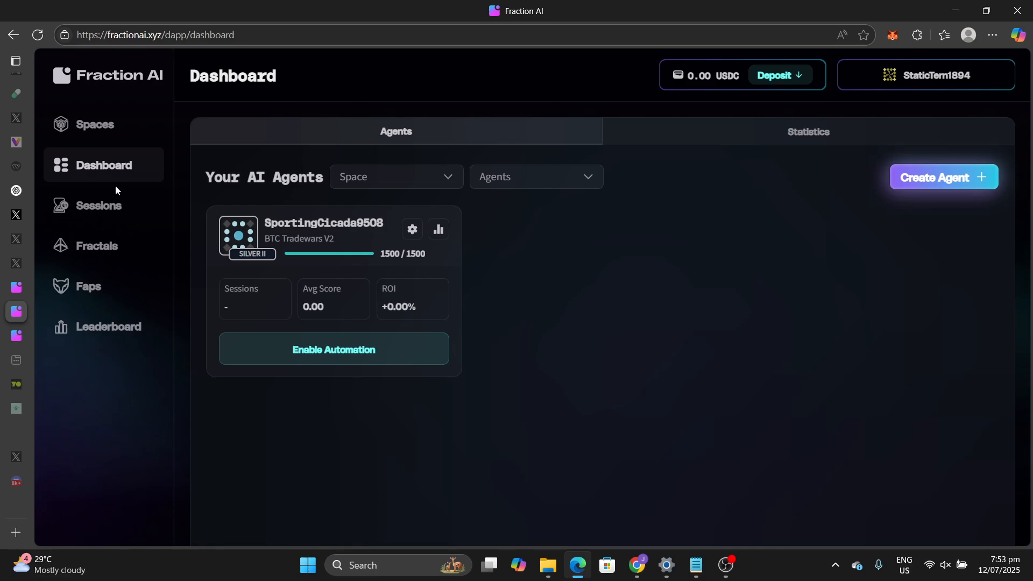
# - View the newest BTC Tradewars session from the Sessions list, and check the agent's matchmaking lobby again
pyautogui.click(98, 206)
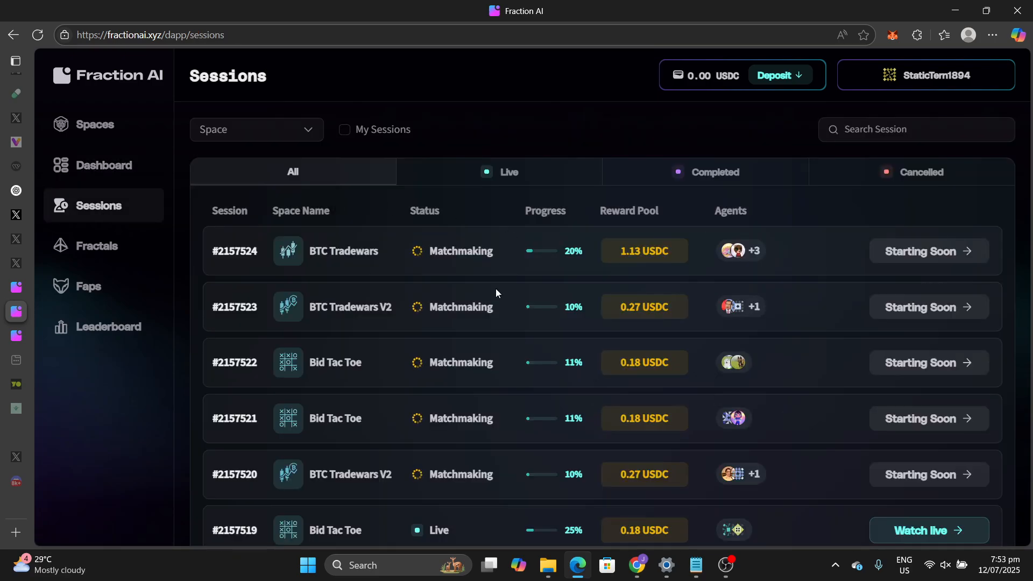
pyautogui.click(920, 256)
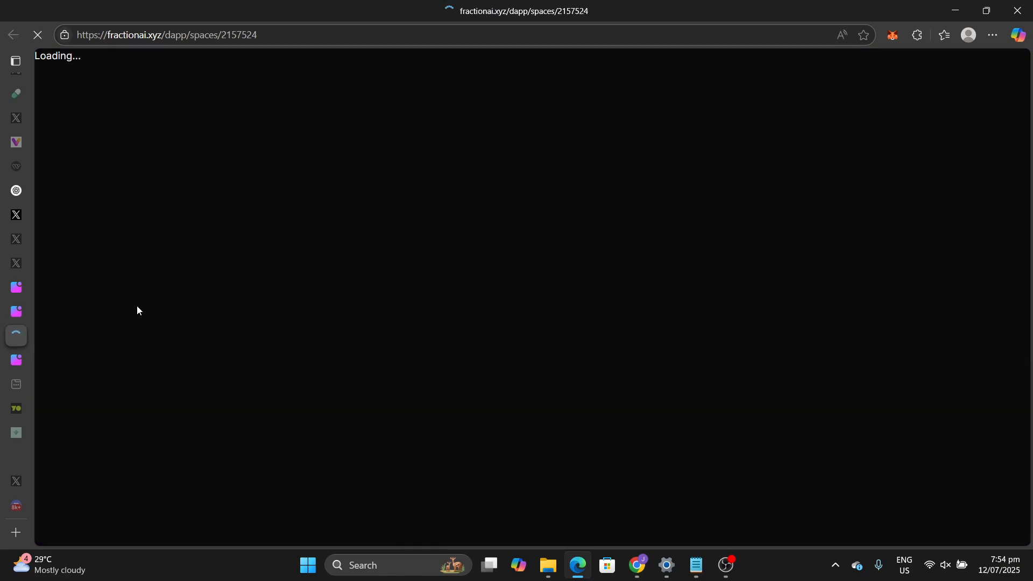
pyautogui.moveTo(10, 339)
pyautogui.moveTo(41, 317)
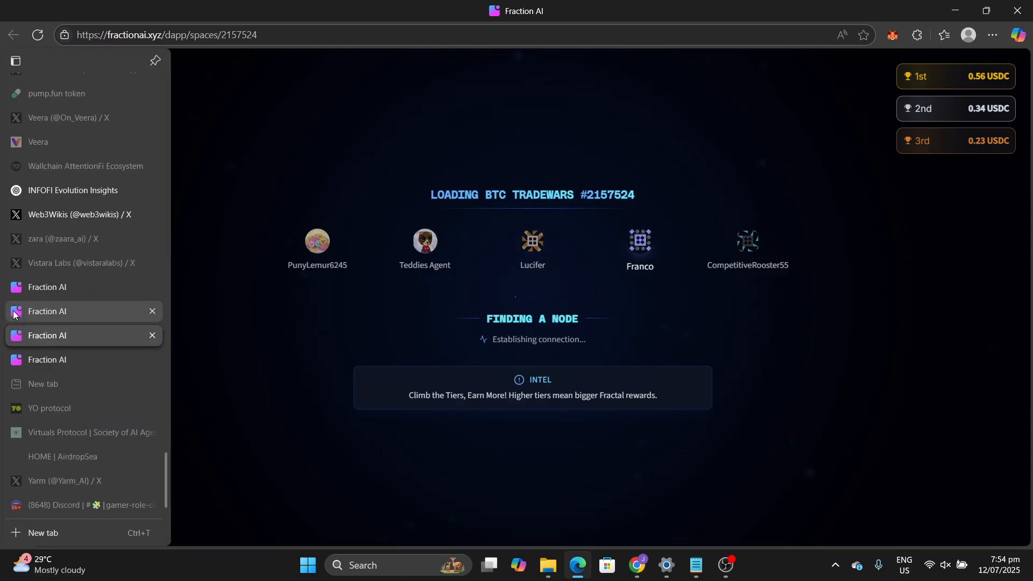
pyautogui.click(33, 363)
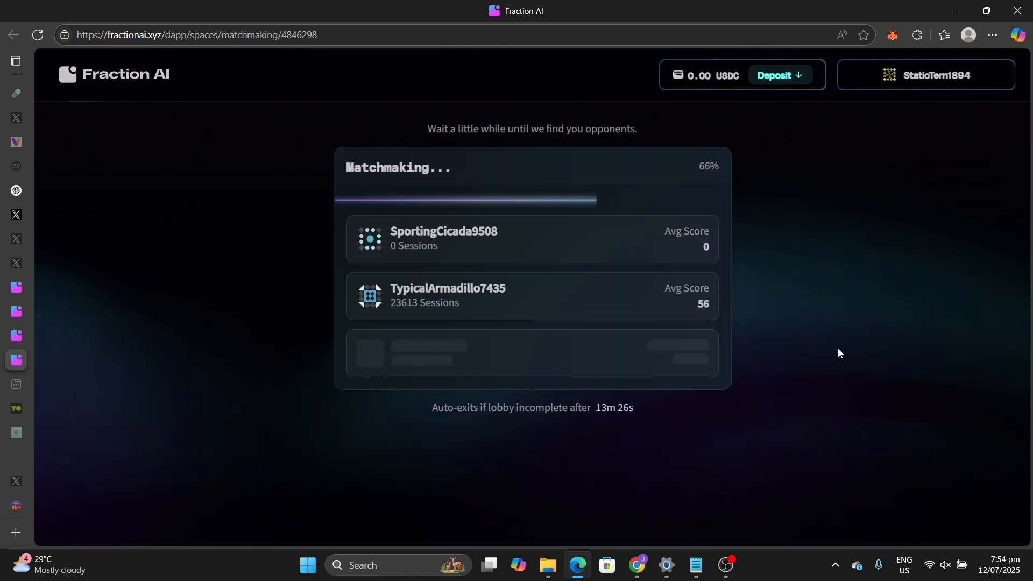
# - Watch the first live Bid Tac Toe session from the Sessions list, and return to the list
pyautogui.moveTo(3, 329)
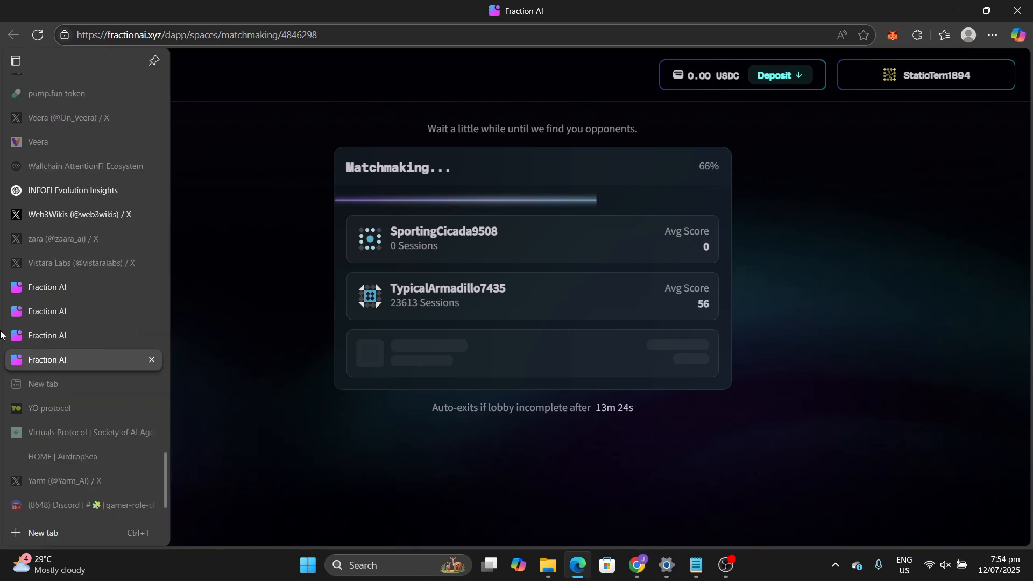
pyautogui.click(36, 285)
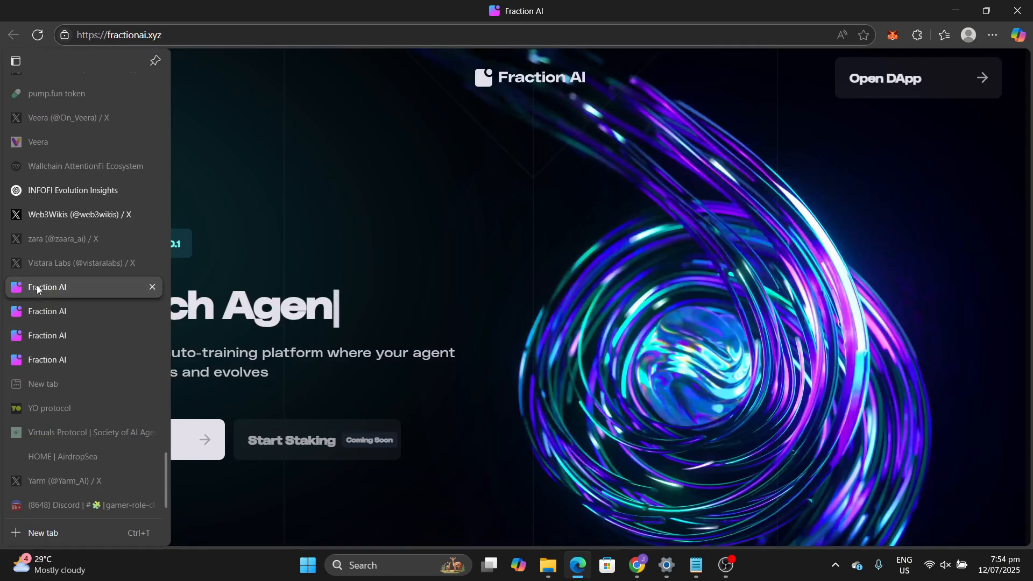
pyautogui.click(44, 315)
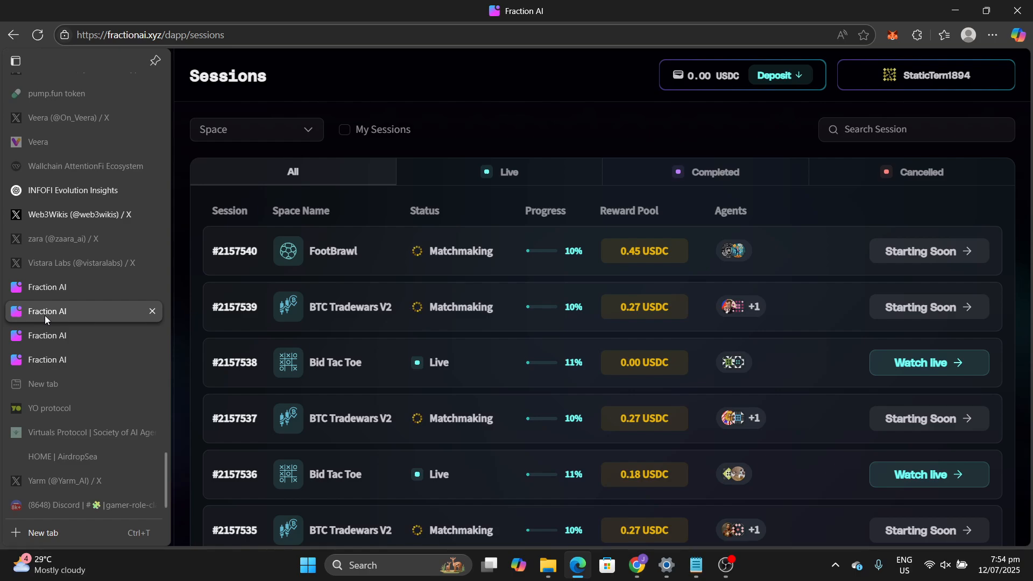
pyautogui.click(913, 362)
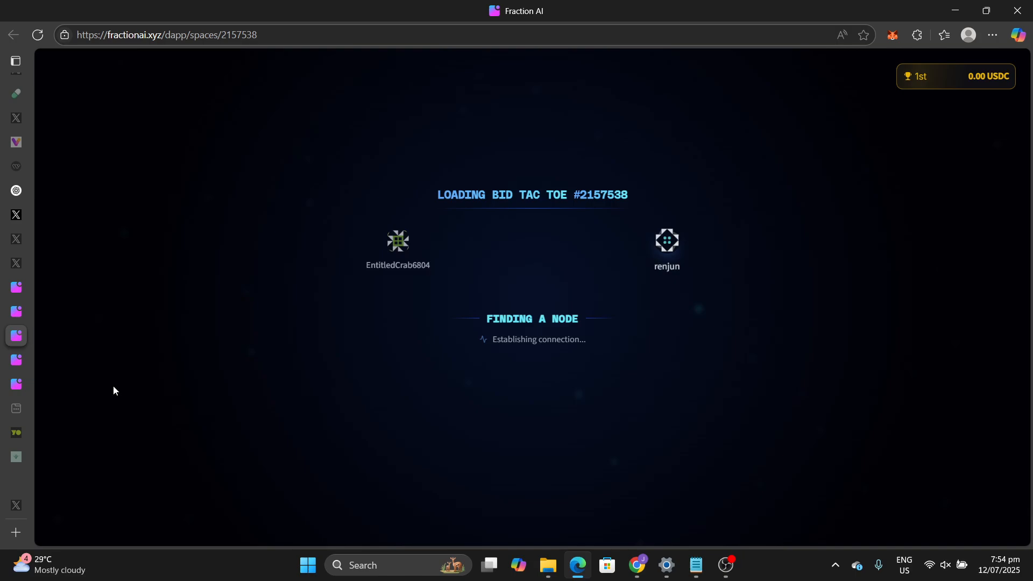
pyautogui.moveTo(24, 357)
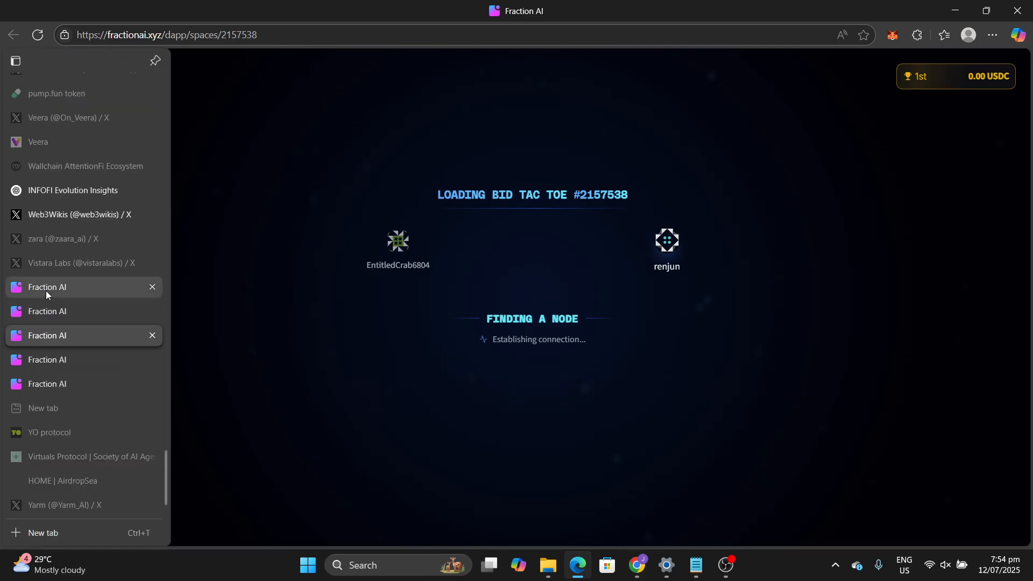
pyautogui.click(46, 290)
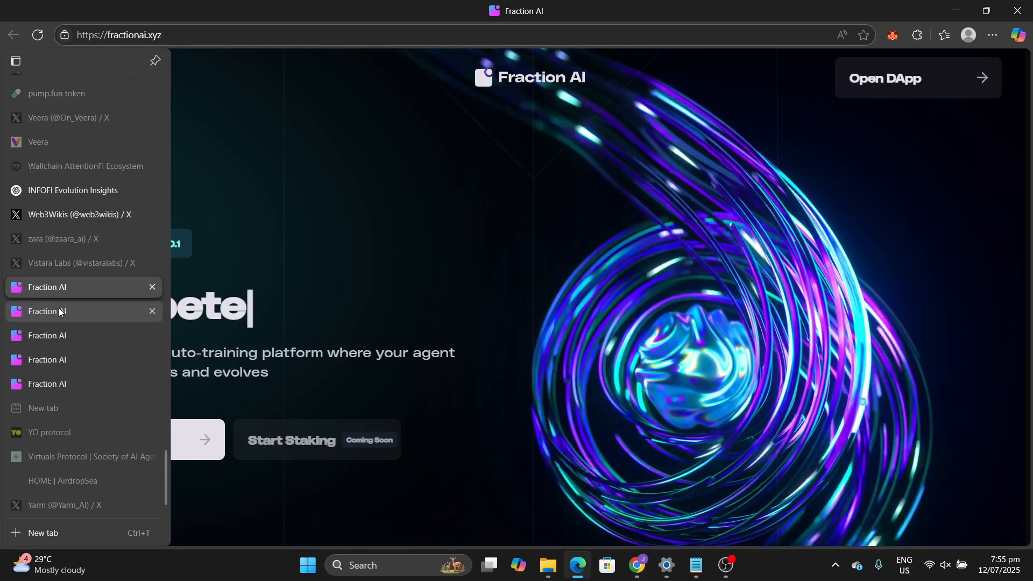
pyautogui.click(69, 311)
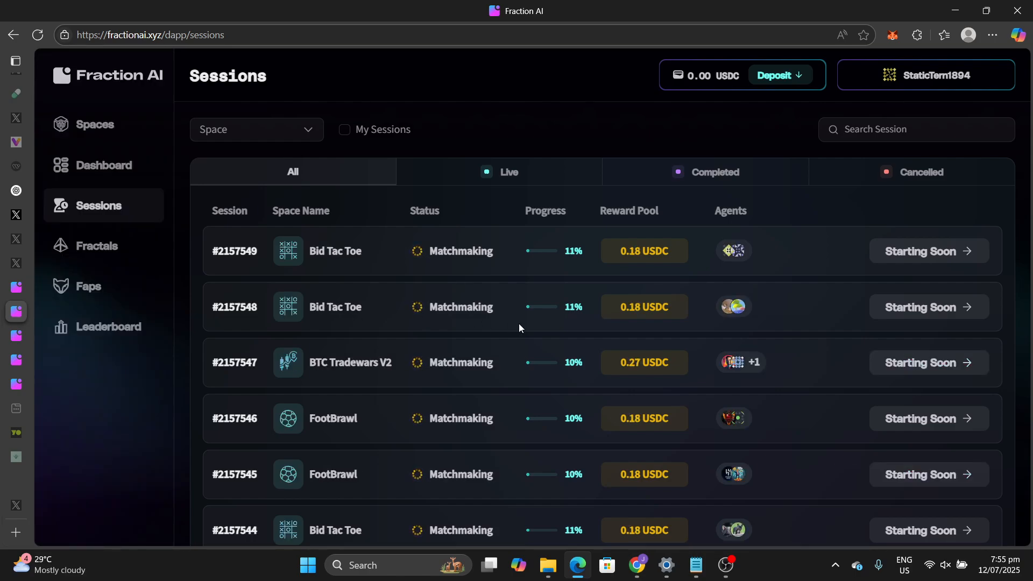
# - Review the Fractals earnings and referral page, and the Faps page's engagement rewards, bonus milestones and daily earnings
pyautogui.click(79, 253)
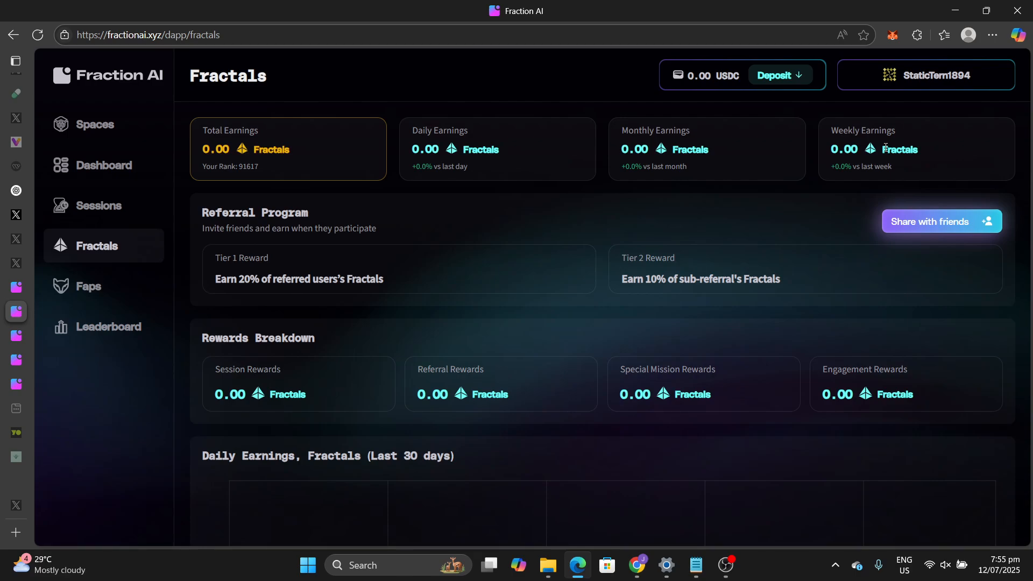
pyautogui.click(83, 291)
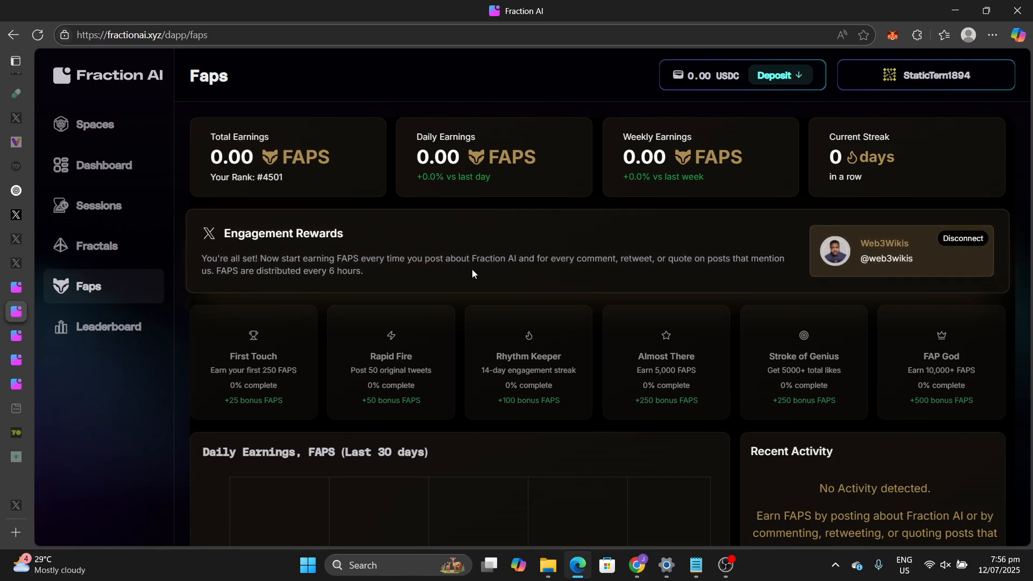
pyautogui.scroll(-3, 472, 269)
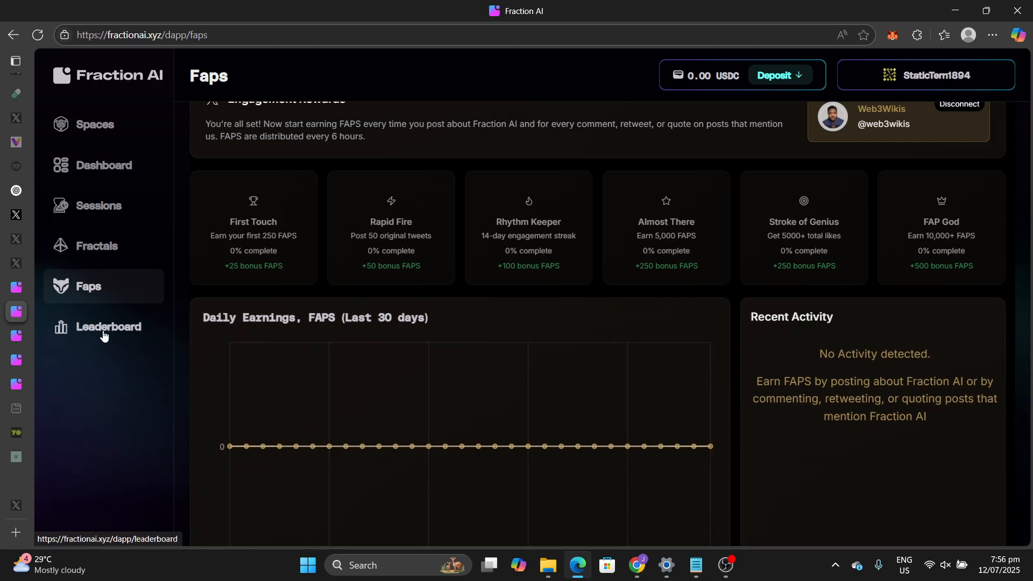
# - Examine the Leaderboard's All Time agent rankings, and return to the Weekly rankings
pyautogui.click(108, 326)
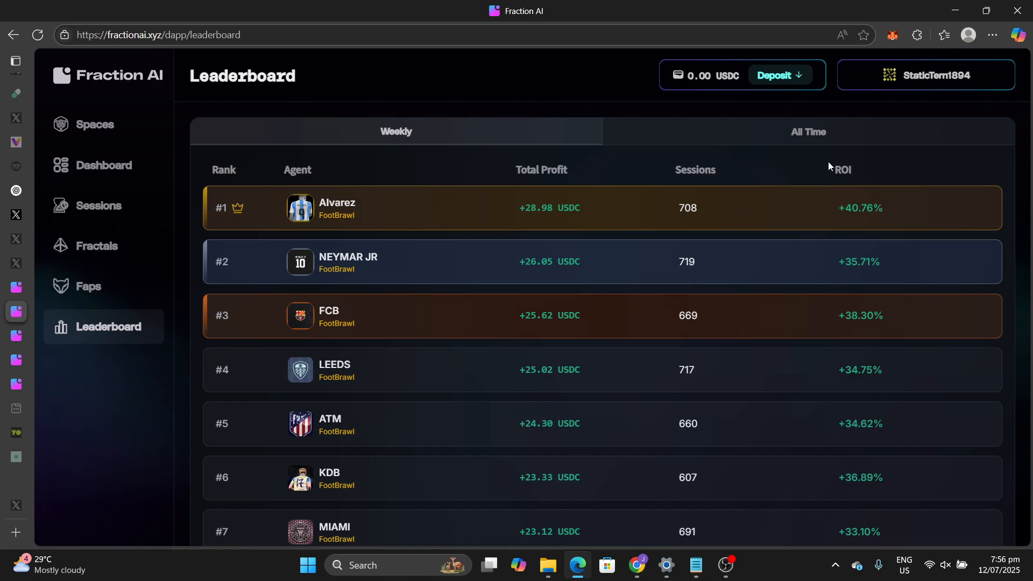
pyautogui.click(769, 141)
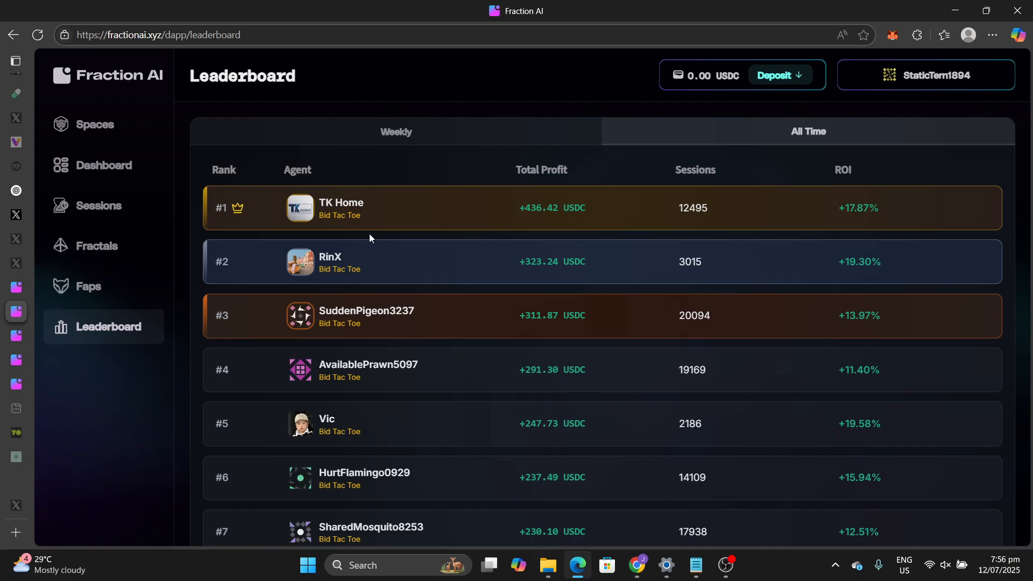
pyautogui.scroll(-4, 369, 360)
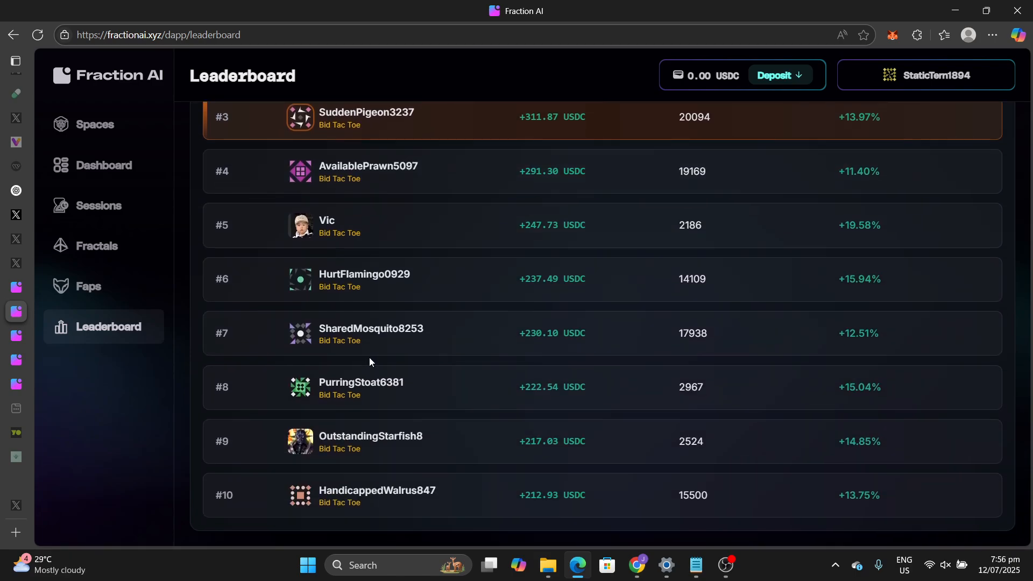
pyautogui.scroll(4, 370, 360)
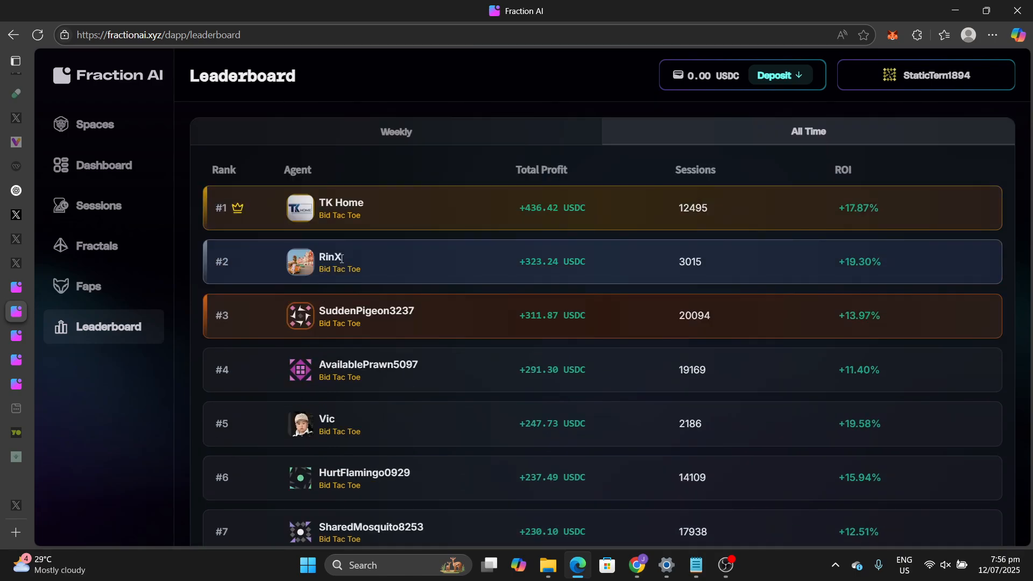
pyautogui.click(422, 140)
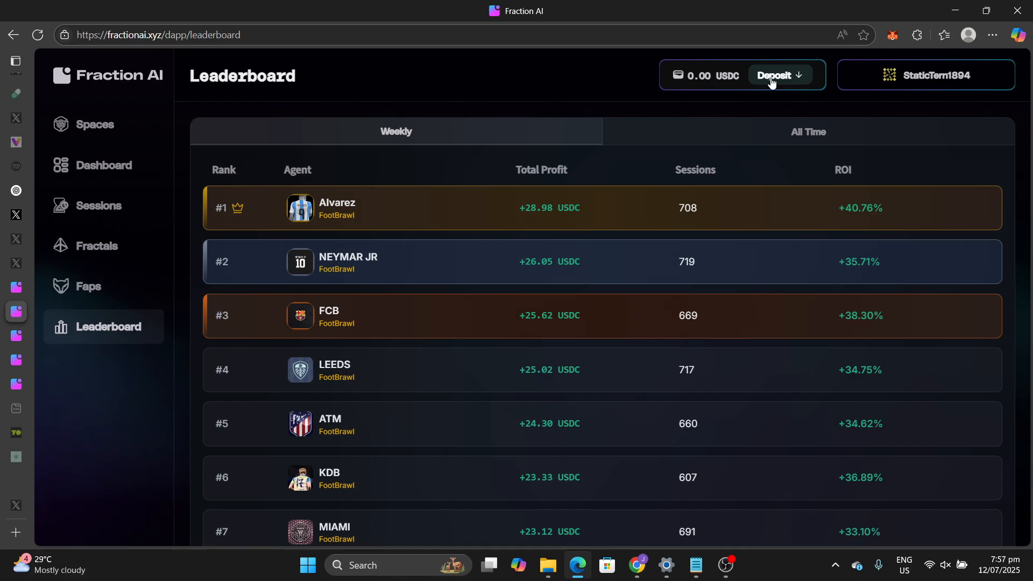
# - Switch to X, search for "frac" and open the Fraction AI profile
pyautogui.click(445, 39)
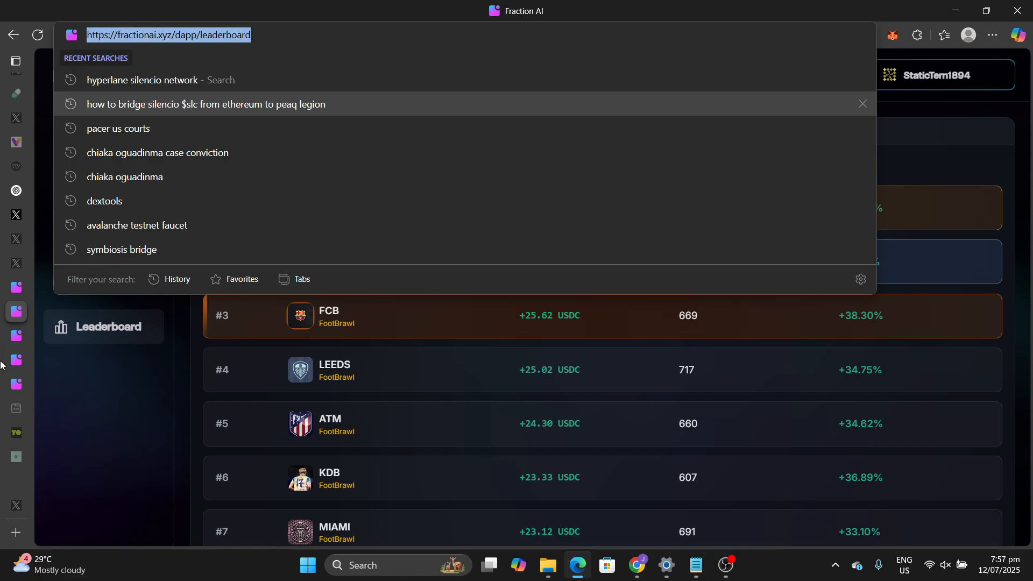
pyautogui.moveTo(8, 293)
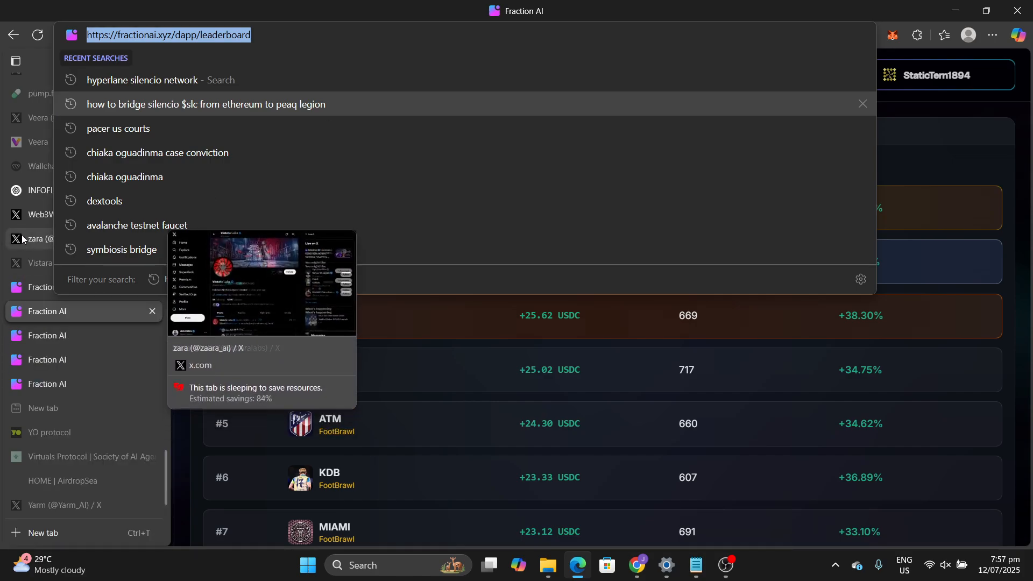
pyautogui.moveTo(23, 215)
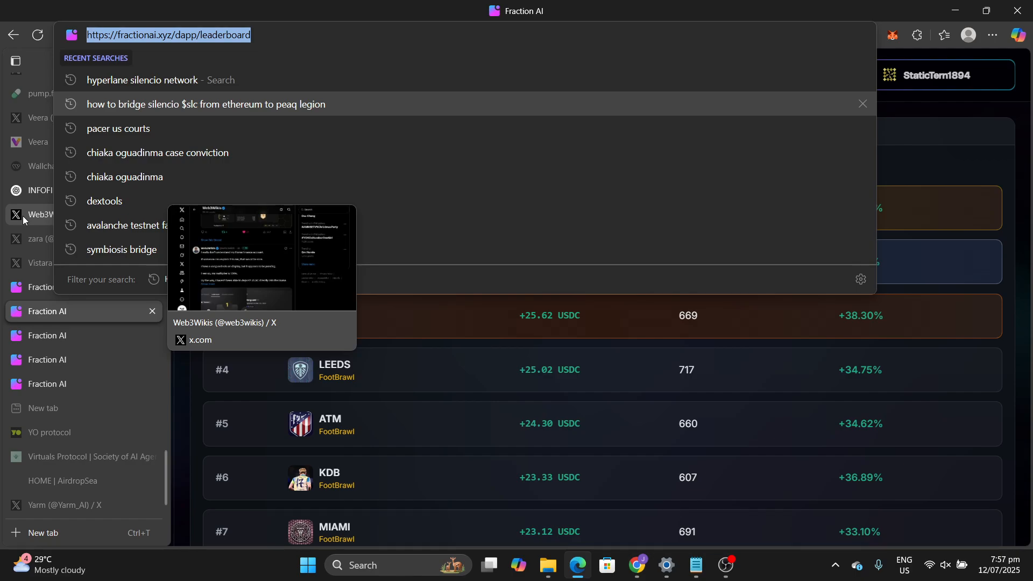
pyautogui.click(23, 215)
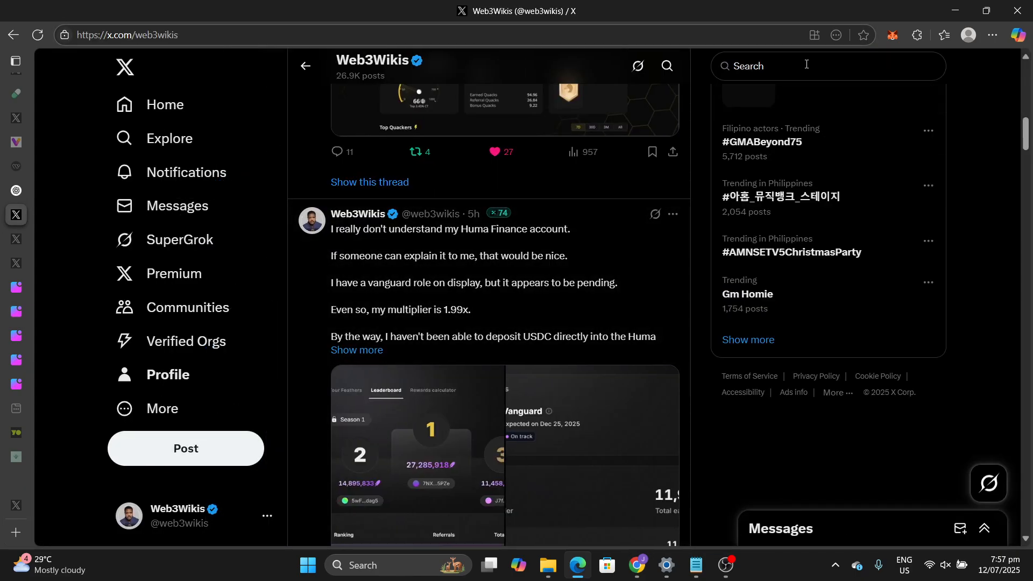
pyautogui.click(807, 64)
pyautogui.write('frac')
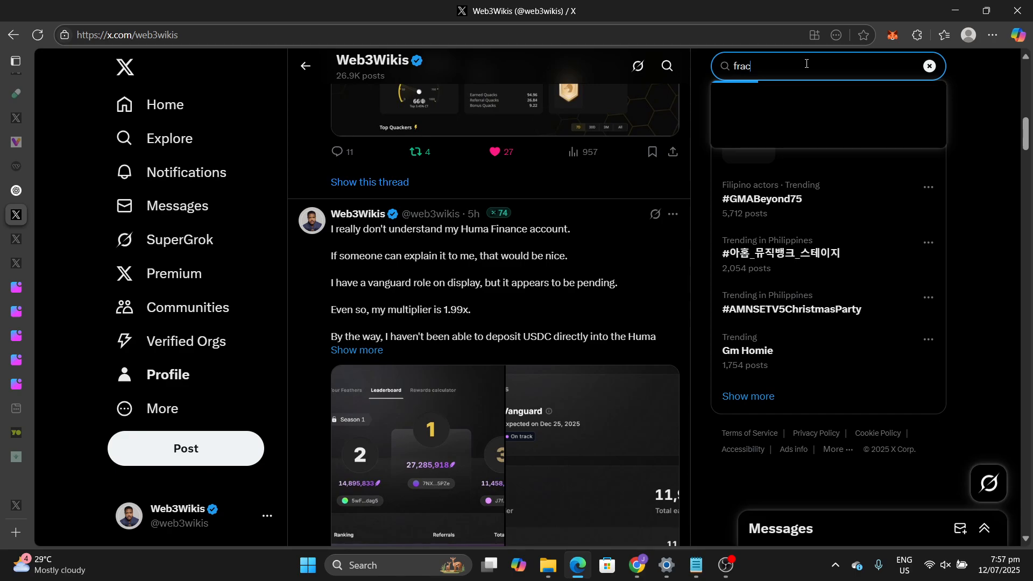
pyautogui.click(864, 245)
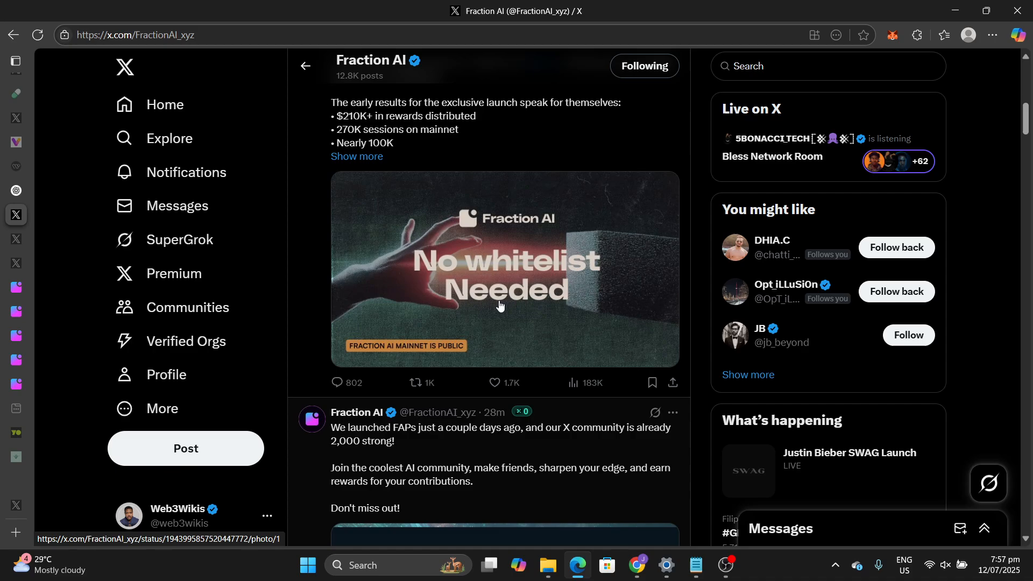
# - Look through the Fraction AI profile and open its pinned post about the public mainnet launch on Base
pyautogui.scroll(-3, 499, 298)
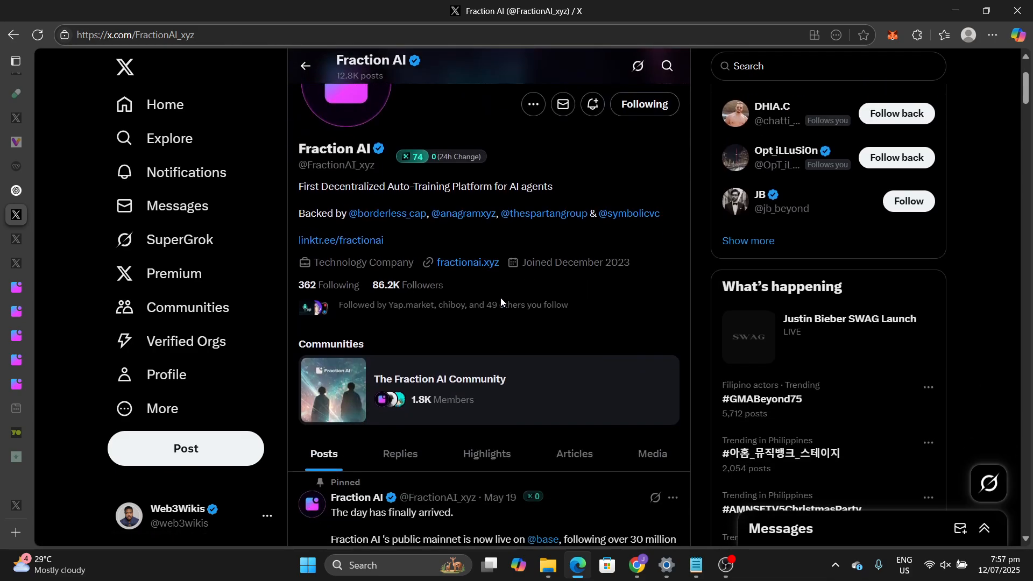
pyautogui.scroll(-4, 504, 298)
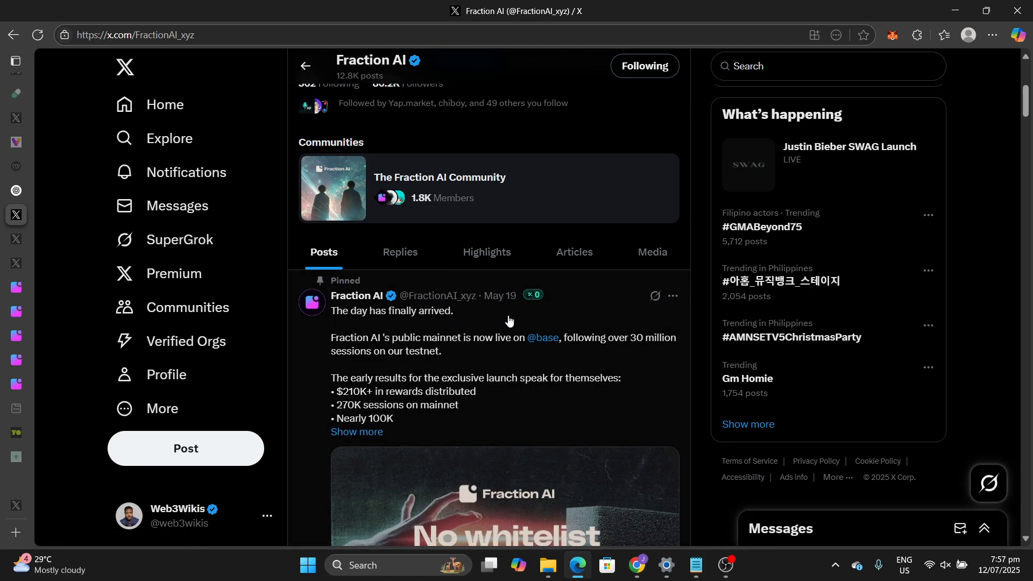
pyautogui.click(467, 373)
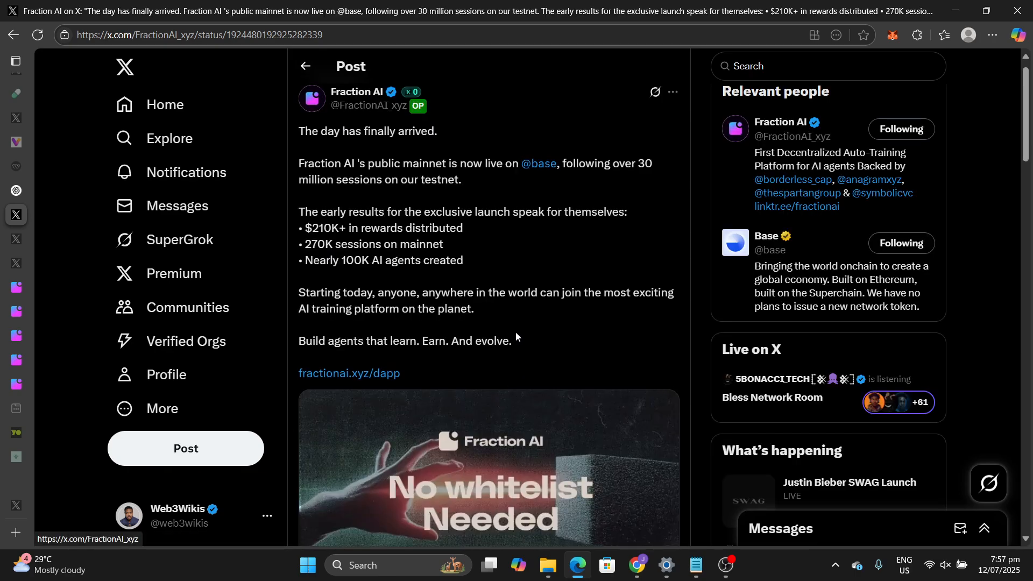
# - Read through the public mainnet launch post and open its fractionai.xyz/dapp link in a new tab
pyautogui.scroll(-4, 513, 321)
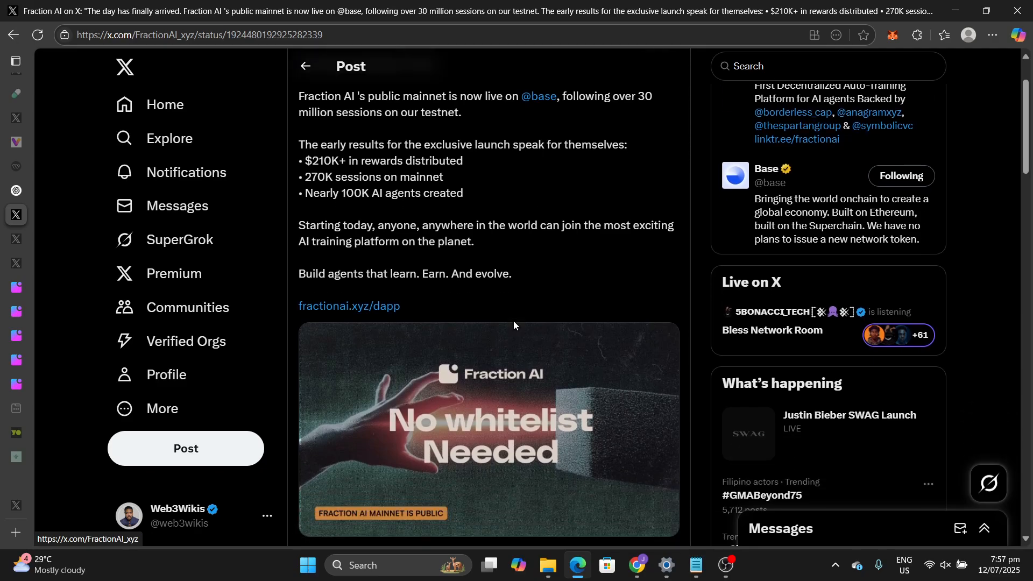
pyautogui.scroll(-2, 513, 324)
pyautogui.scroll(6, 514, 323)
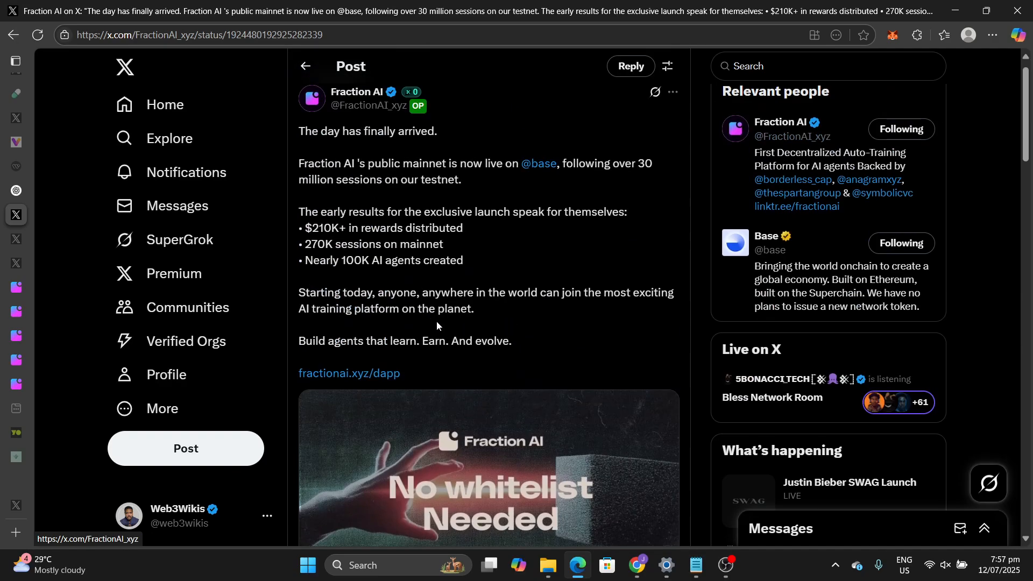
pyautogui.rightClick(368, 373)
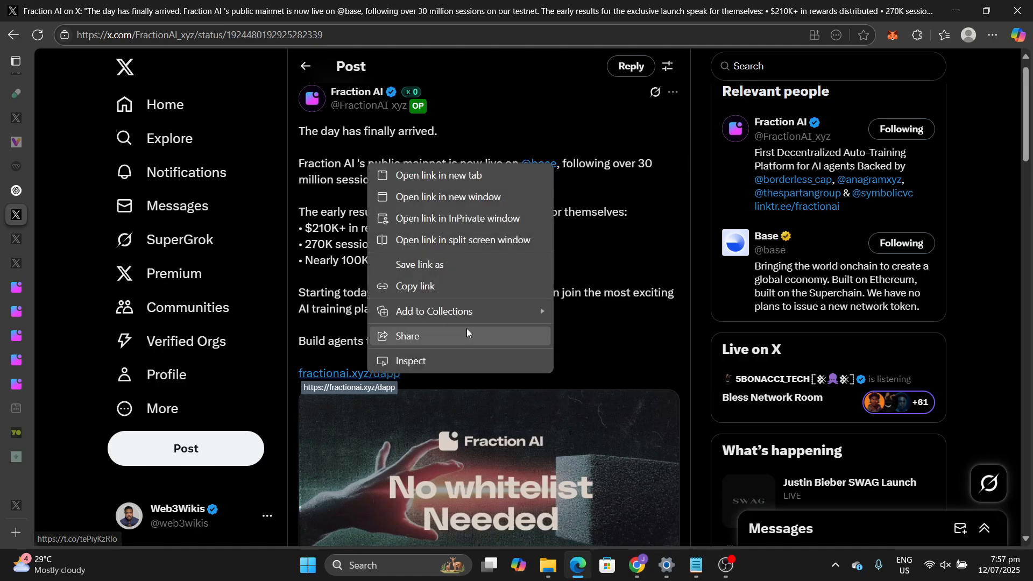
pyautogui.click(447, 176)
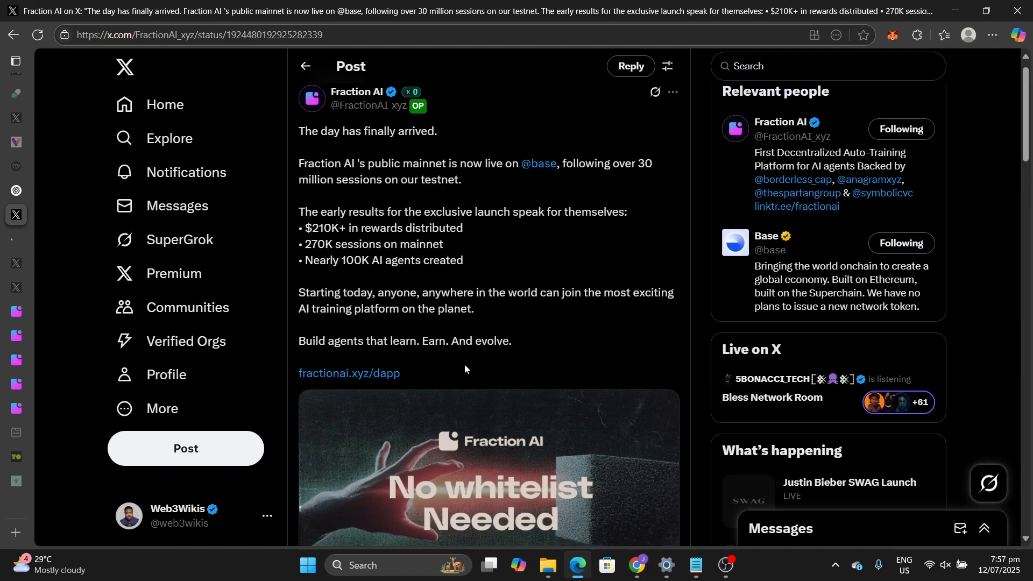
# - Return to the Fraction AI profile and look through its recent posts on the community, FAPs rewards and the poker showdown
pyautogui.click(305, 66)
pyautogui.scroll(-8, 519, 228)
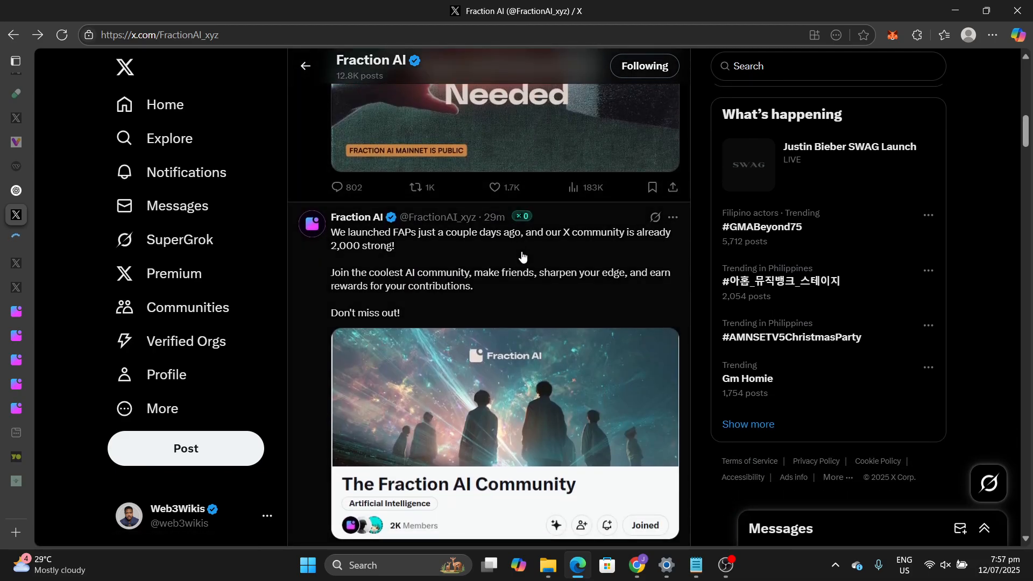
pyautogui.scroll(-6, 522, 256)
pyautogui.moveTo(519, 251)
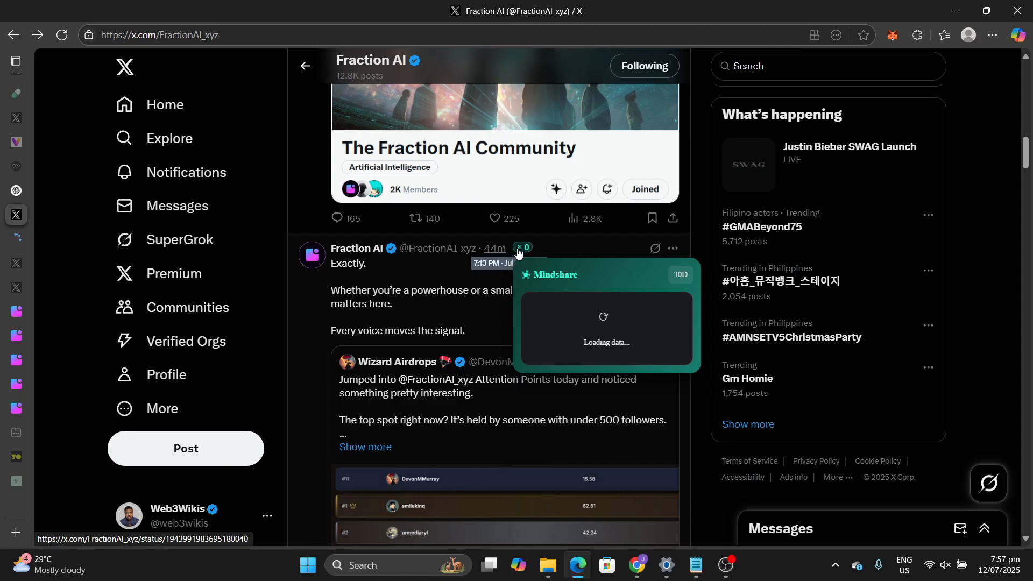
pyautogui.scroll(-3, 528, 263)
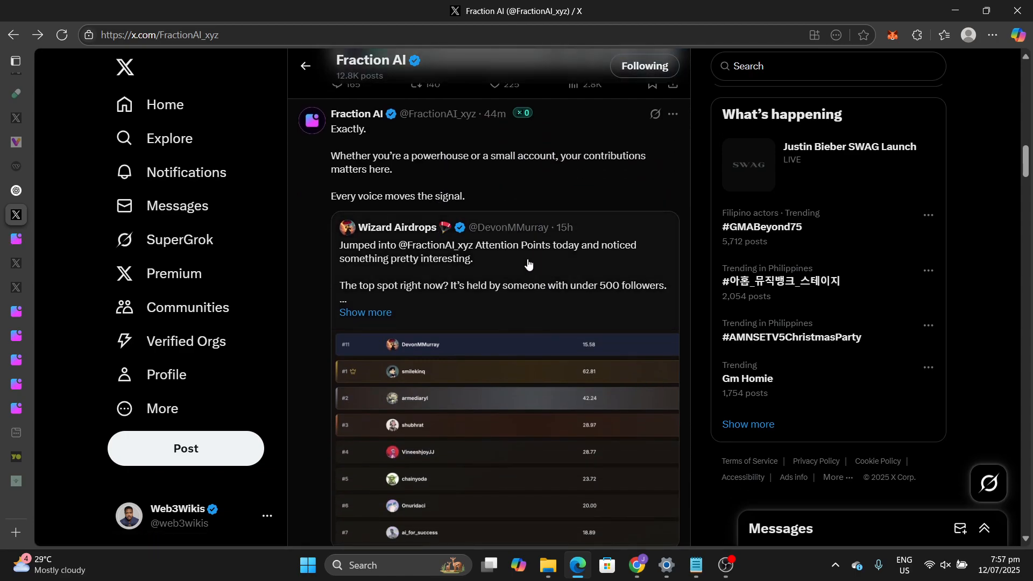
pyautogui.scroll(-14, 528, 263)
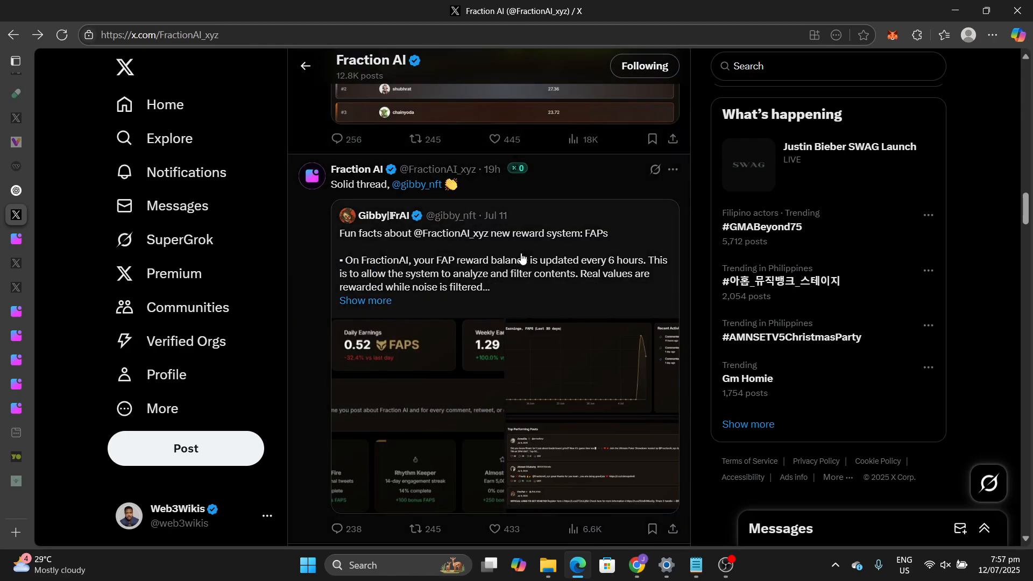
pyautogui.scroll(-13, 521, 257)
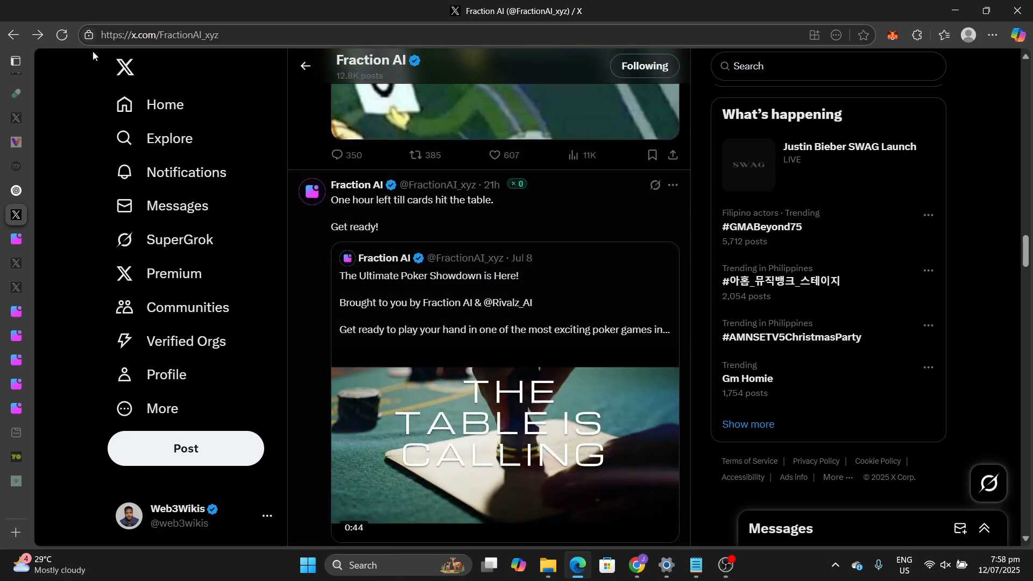
# - Switch to the AirdropSea home page, look over its project links and contact section, and select the airdrop reminders email field
pyautogui.moveTo(49, 437)
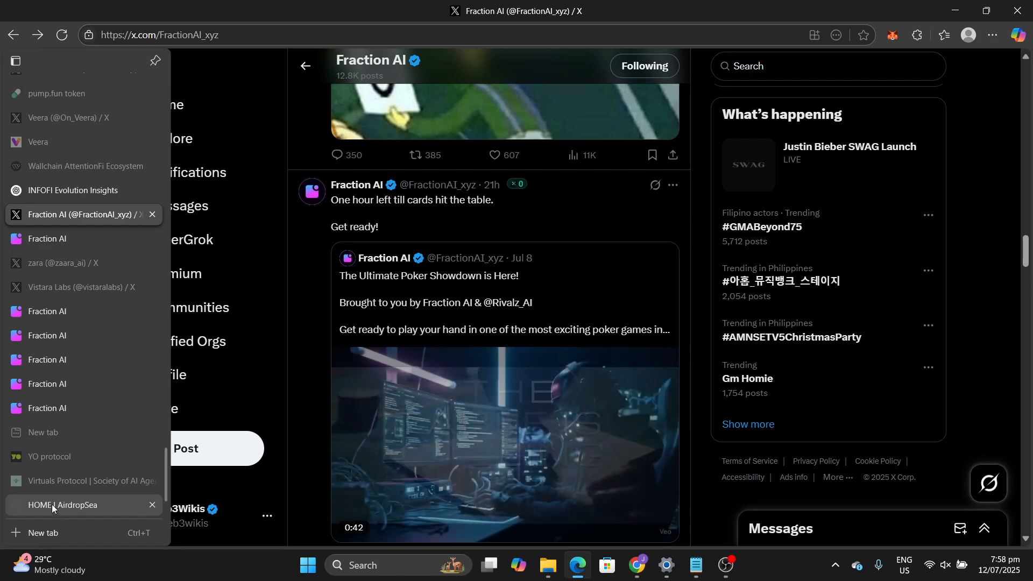
pyautogui.click(50, 504)
pyautogui.scroll(5, 427, 275)
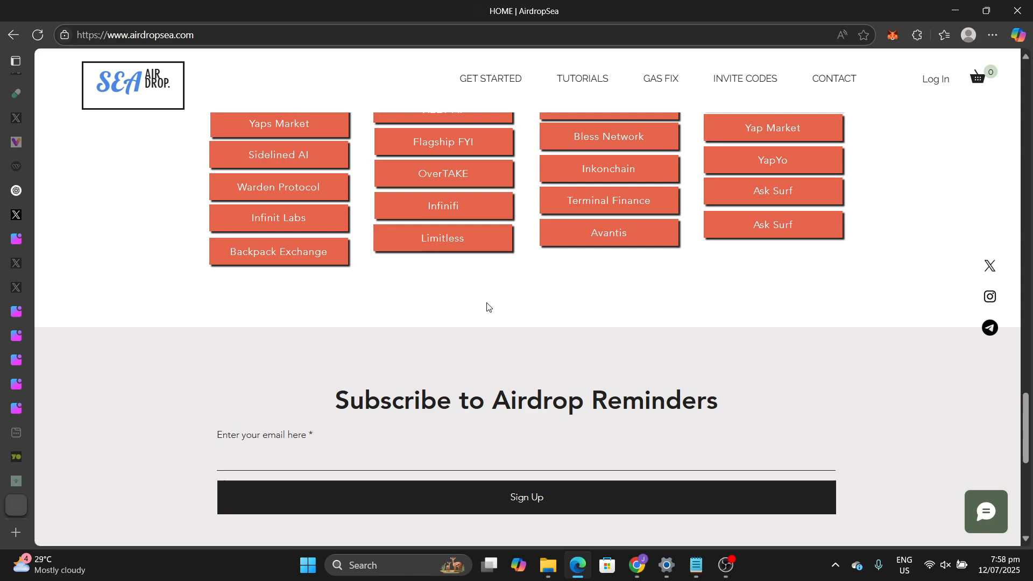
pyautogui.scroll(-5, 487, 306)
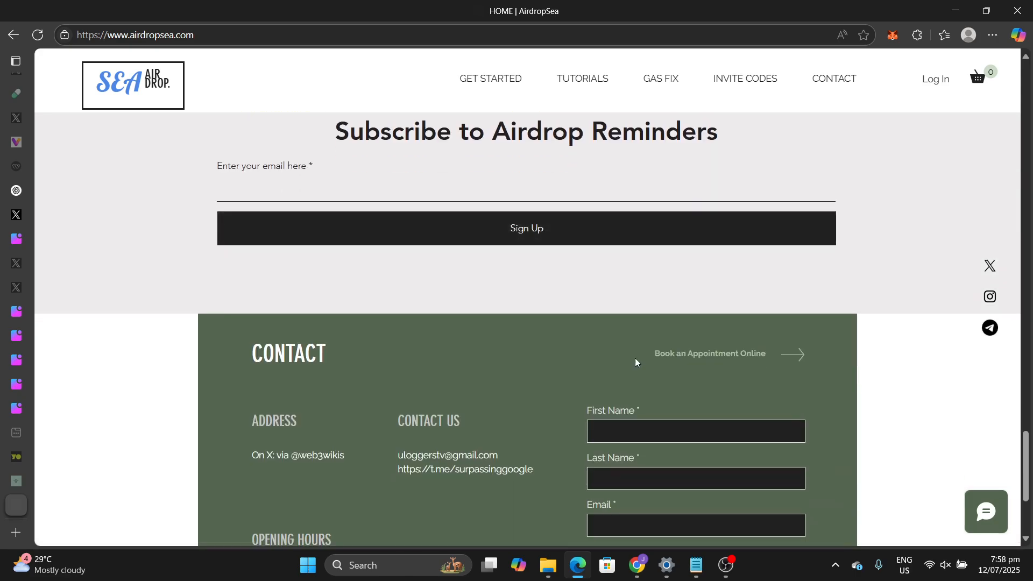
pyautogui.scroll(4, 472, 209)
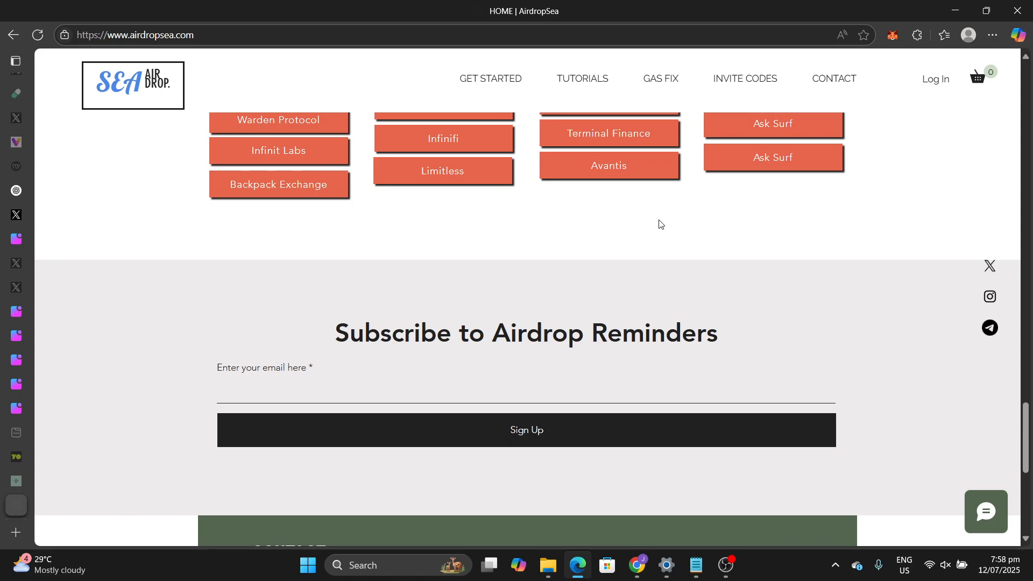
pyautogui.click(405, 393)
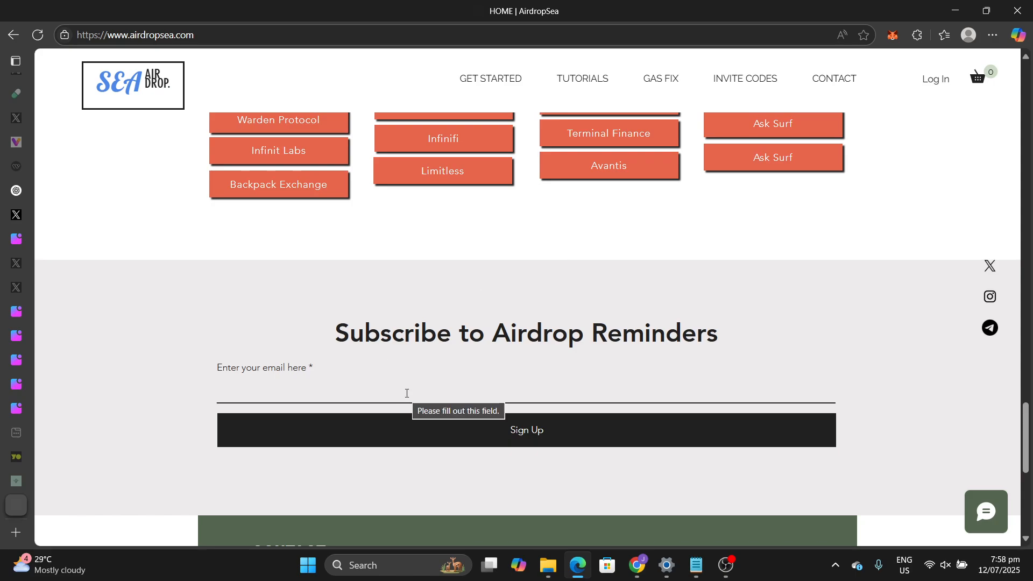